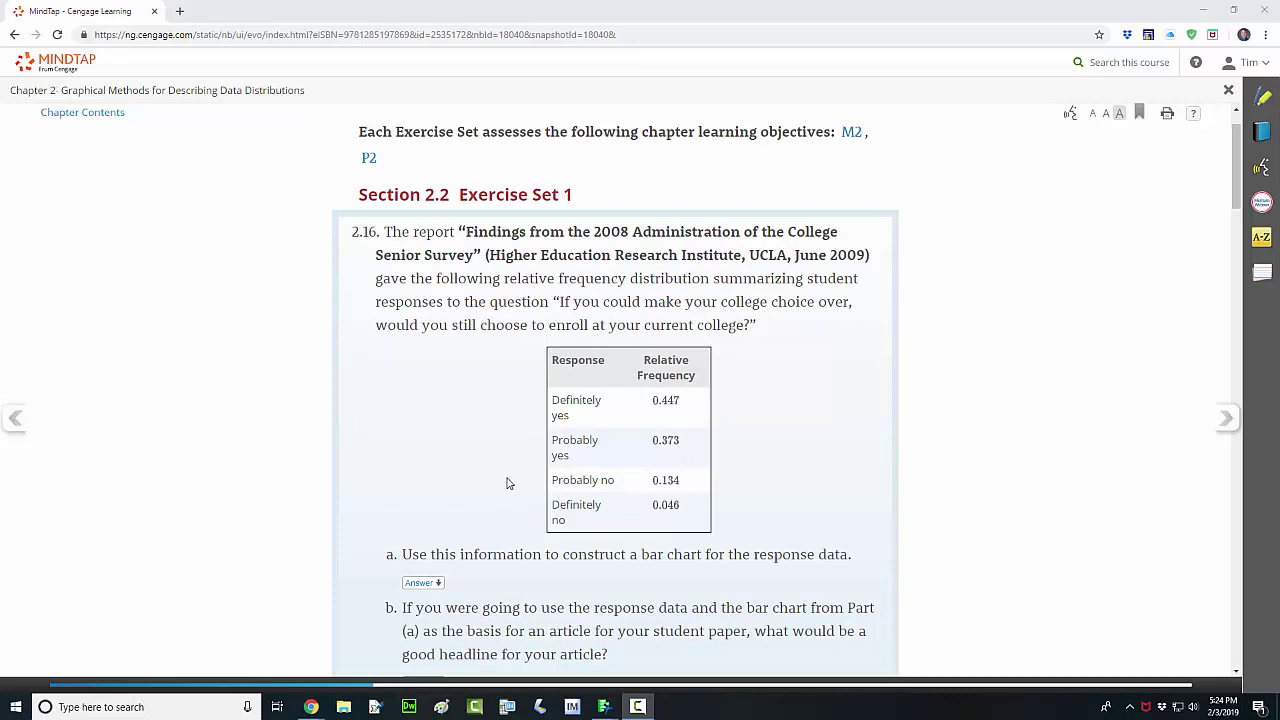
- Switch from the browser to the ex02-16 data table in JMP, open Graph Builder and move its window beside the table
left_click(1200, 10)
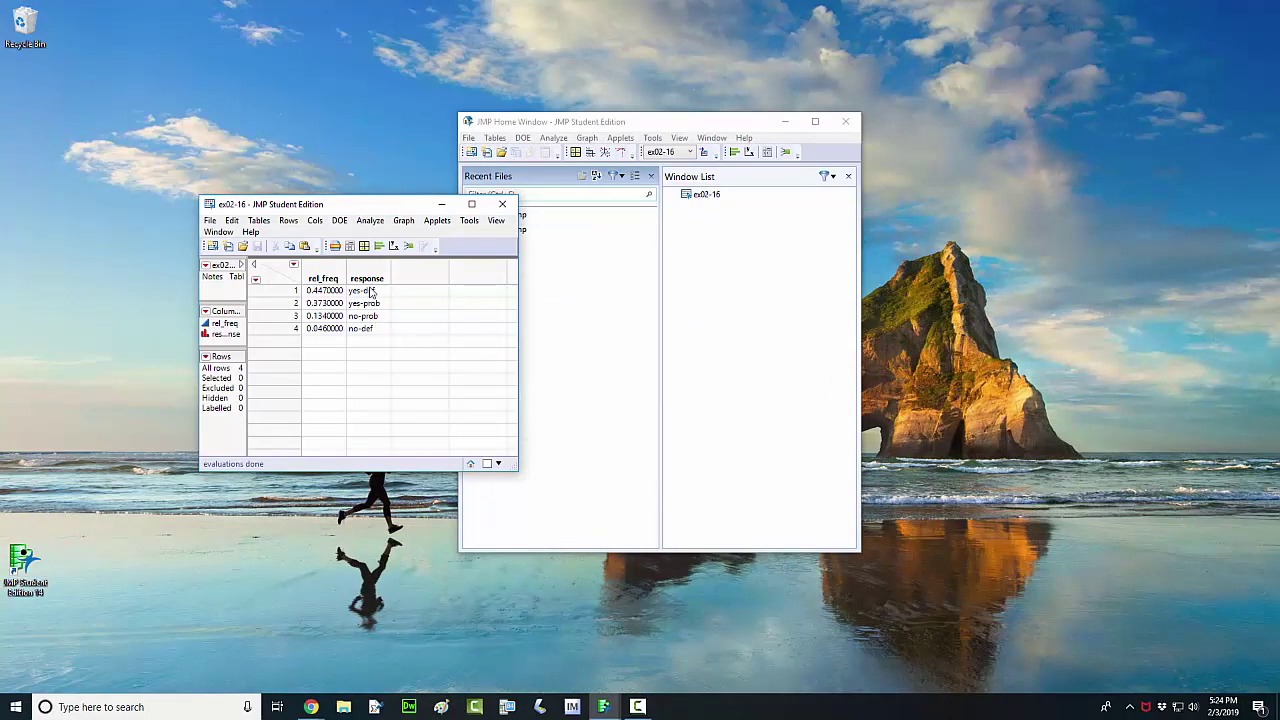
left_click(405, 221)
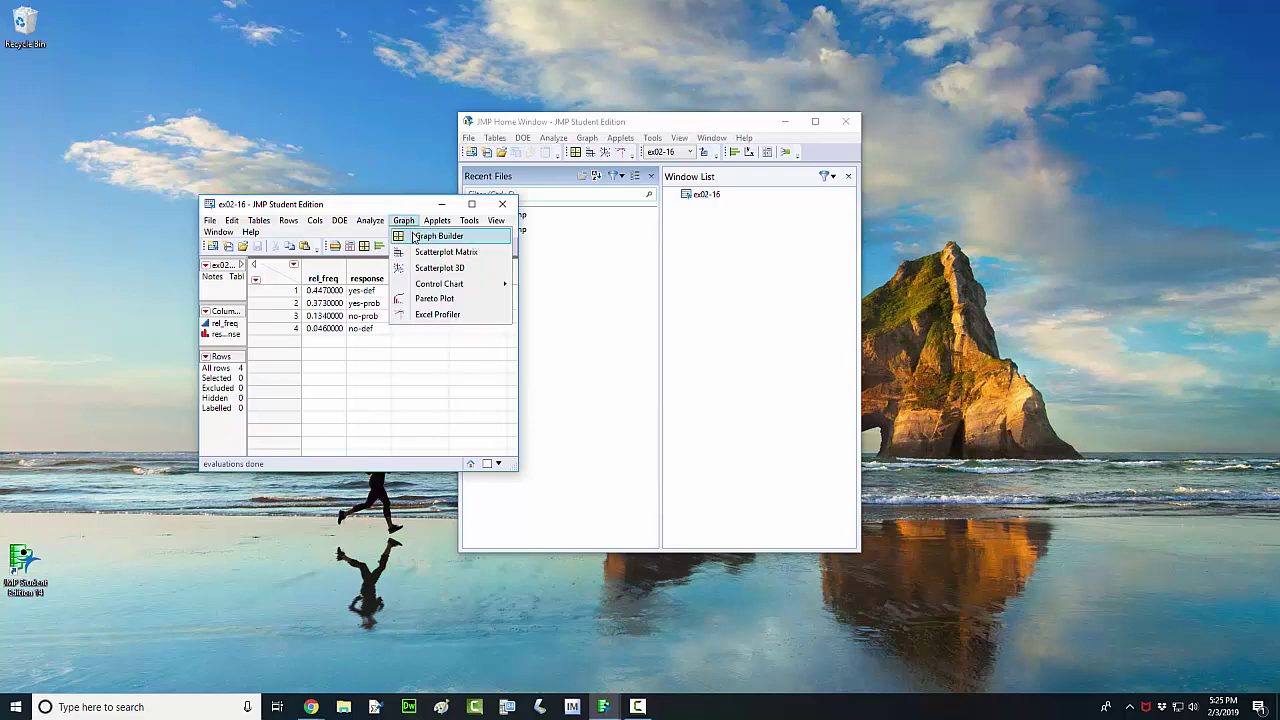
left_click(415, 237)
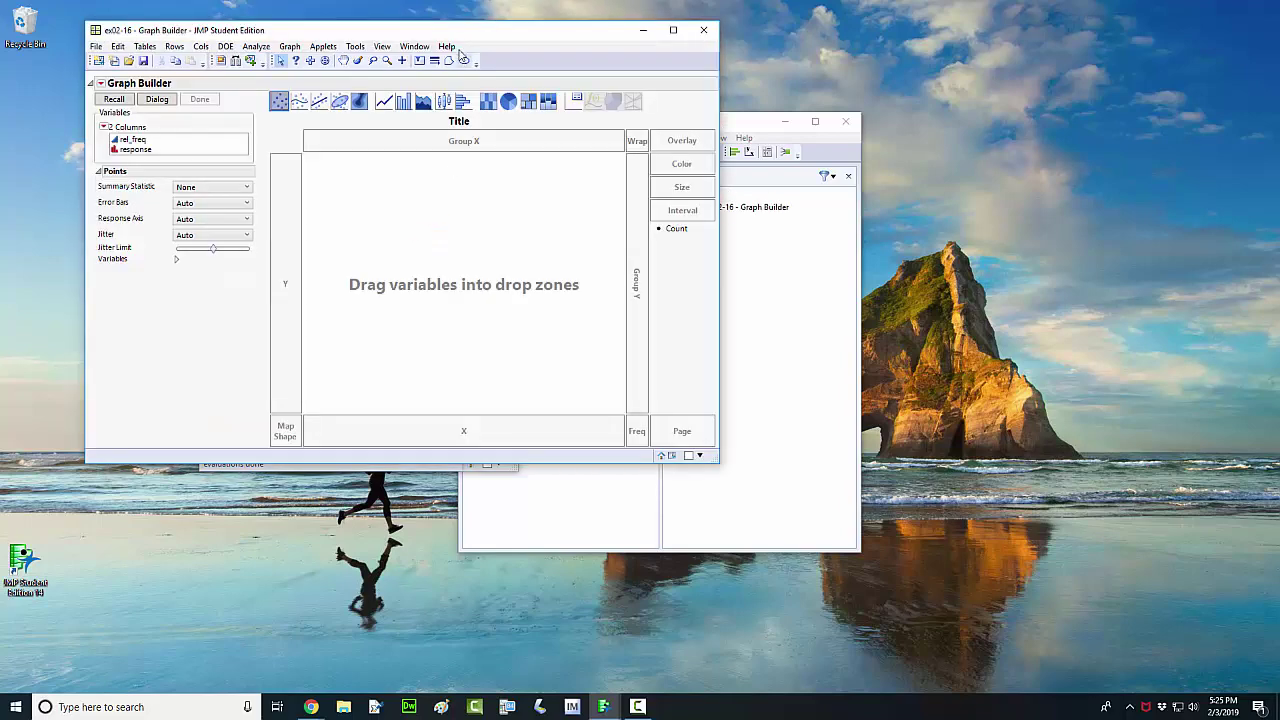
left_click_drag(468, 34, 821, 135)
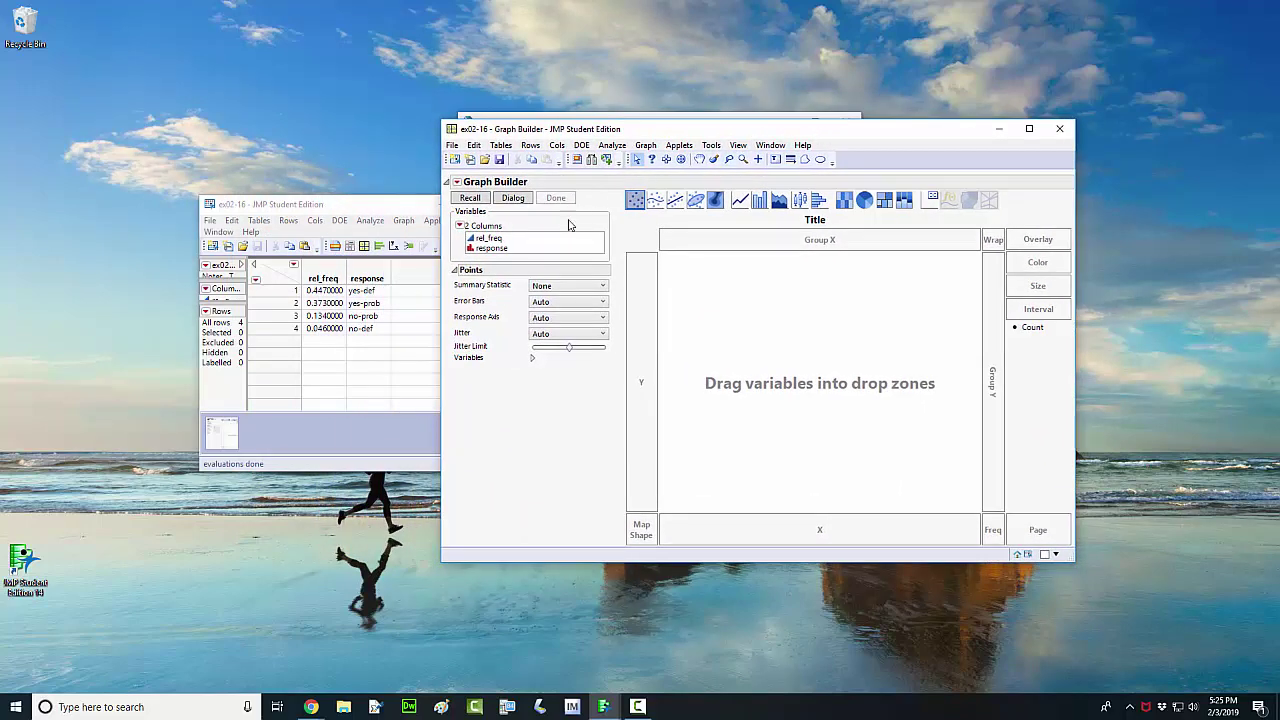
- Assign rel_freq to Y and response to X, and display the graph as a pie chart
left_click(490, 241)
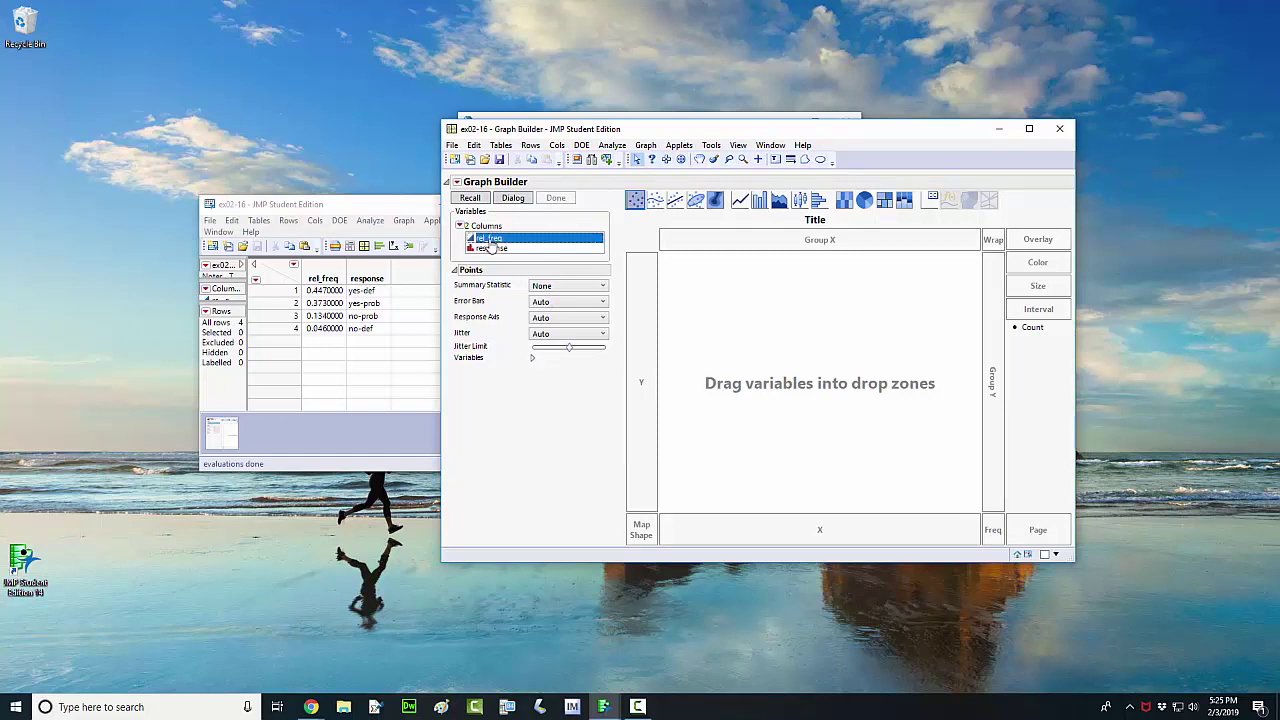
left_click_drag(488, 246, 638, 308)
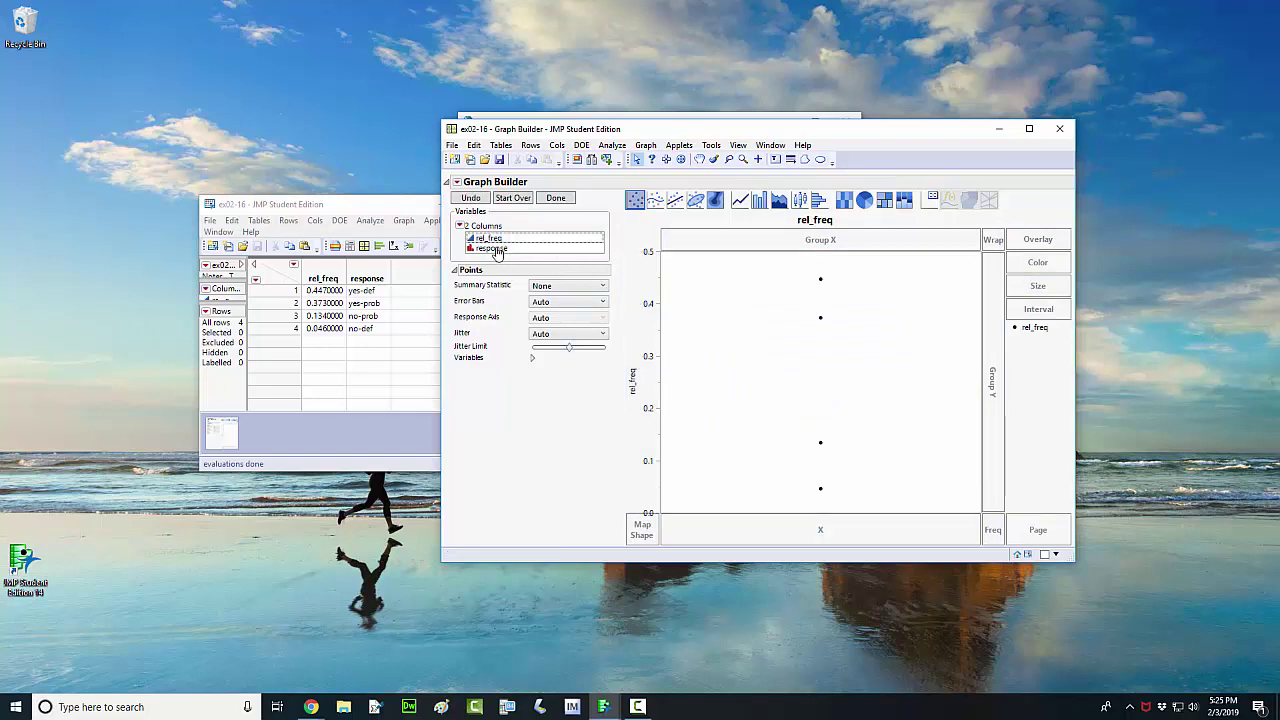
left_click_drag(497, 252, 744, 526)
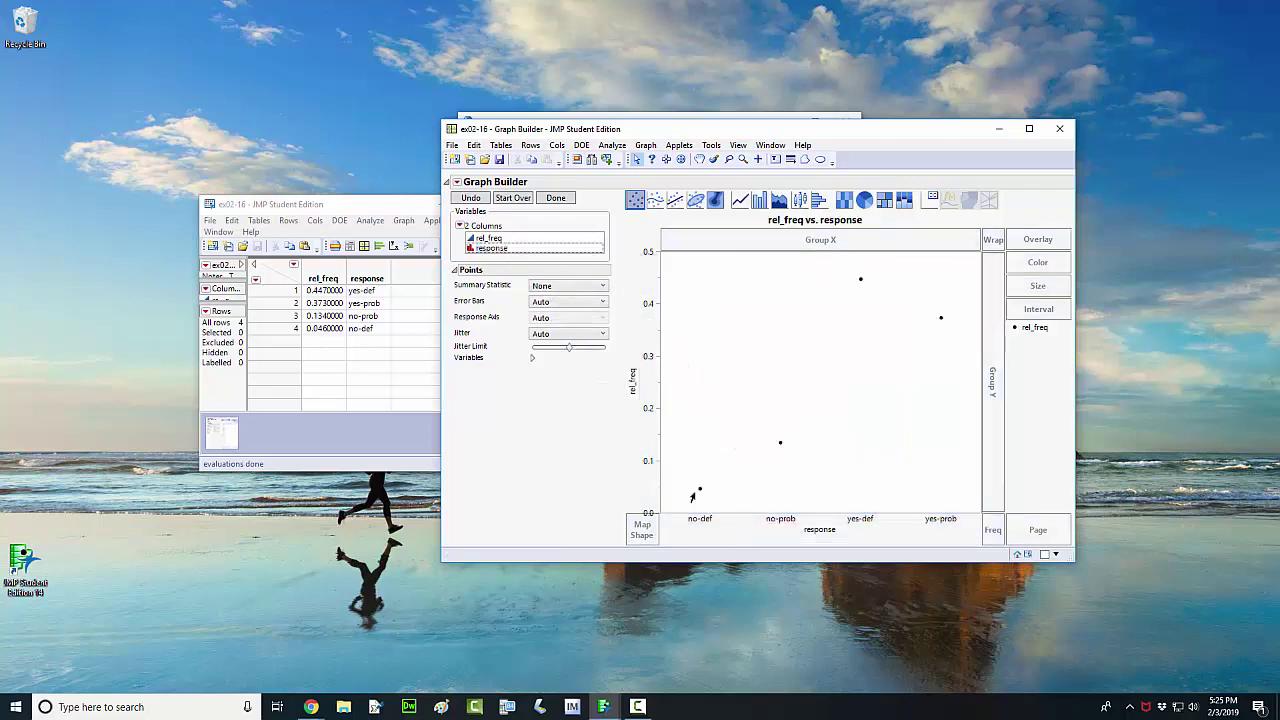
left_click(865, 203)
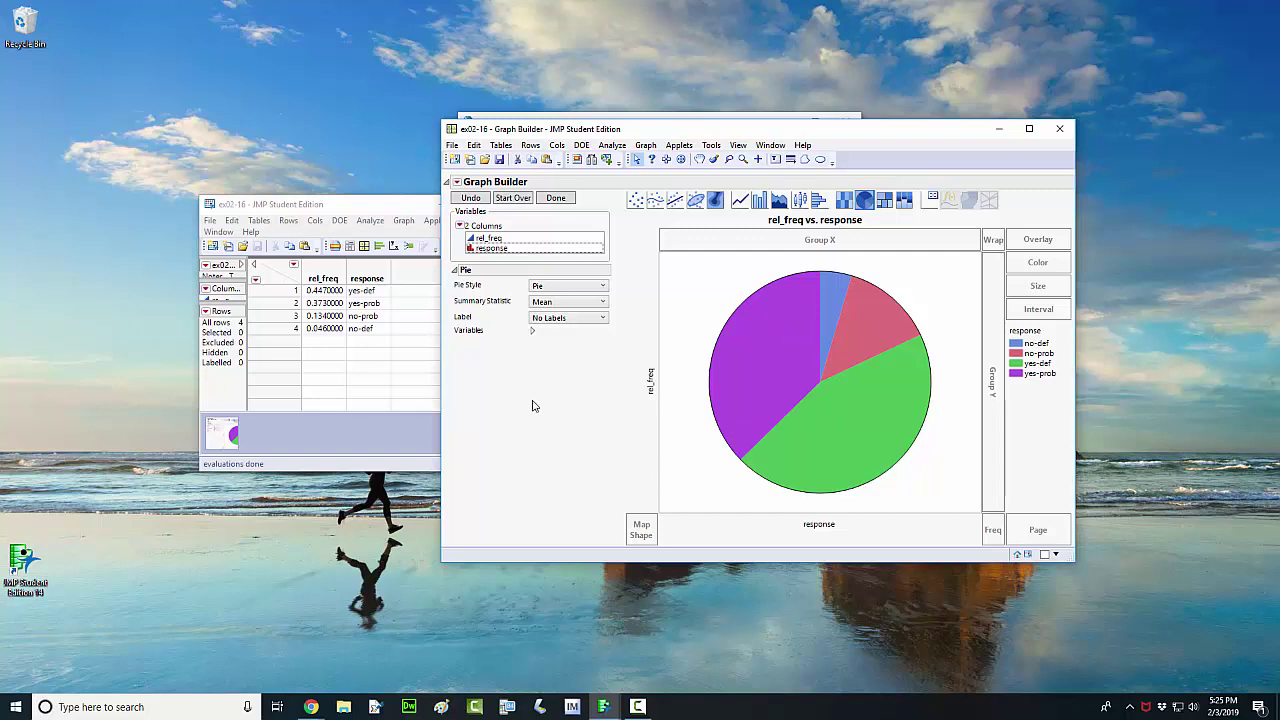
- Change the fill color of the yes-prob slice to magenta
right_click(1017, 377)
mouse_move(1021, 384)
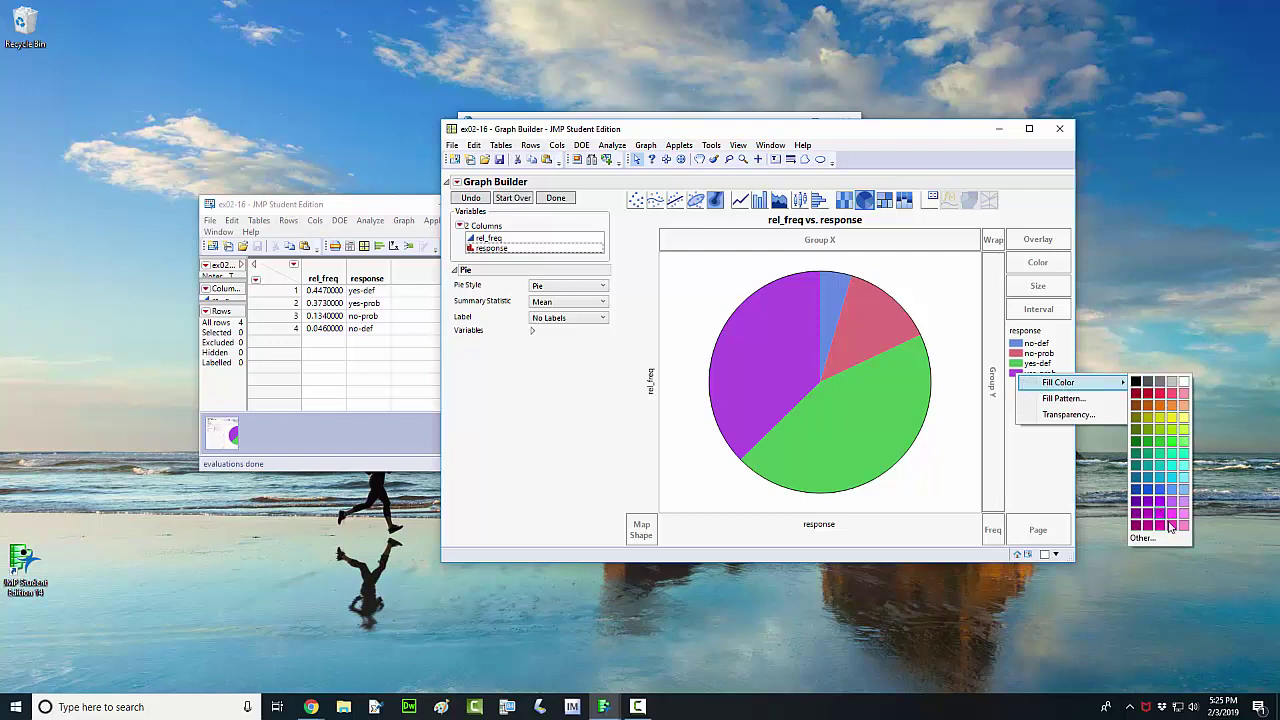
left_click(1167, 525)
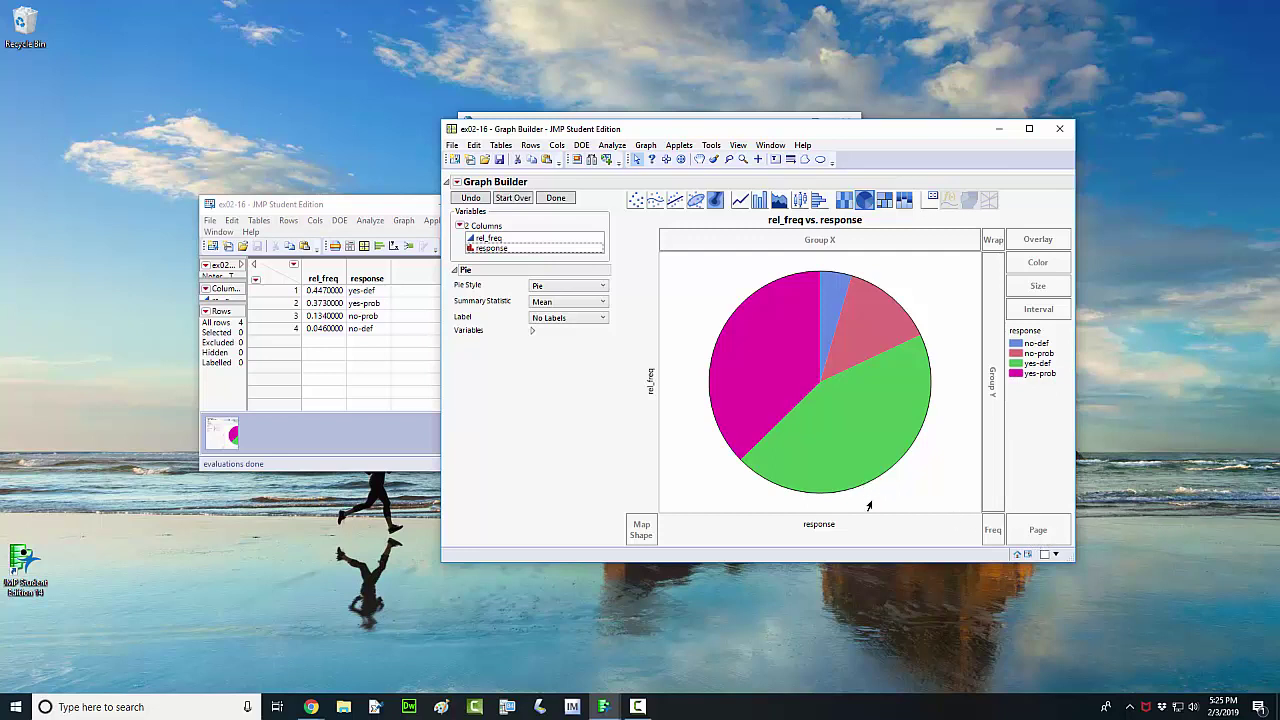
- Set the font of the response label beneath the pie chart to Bold, size 12
right_click(819, 528)
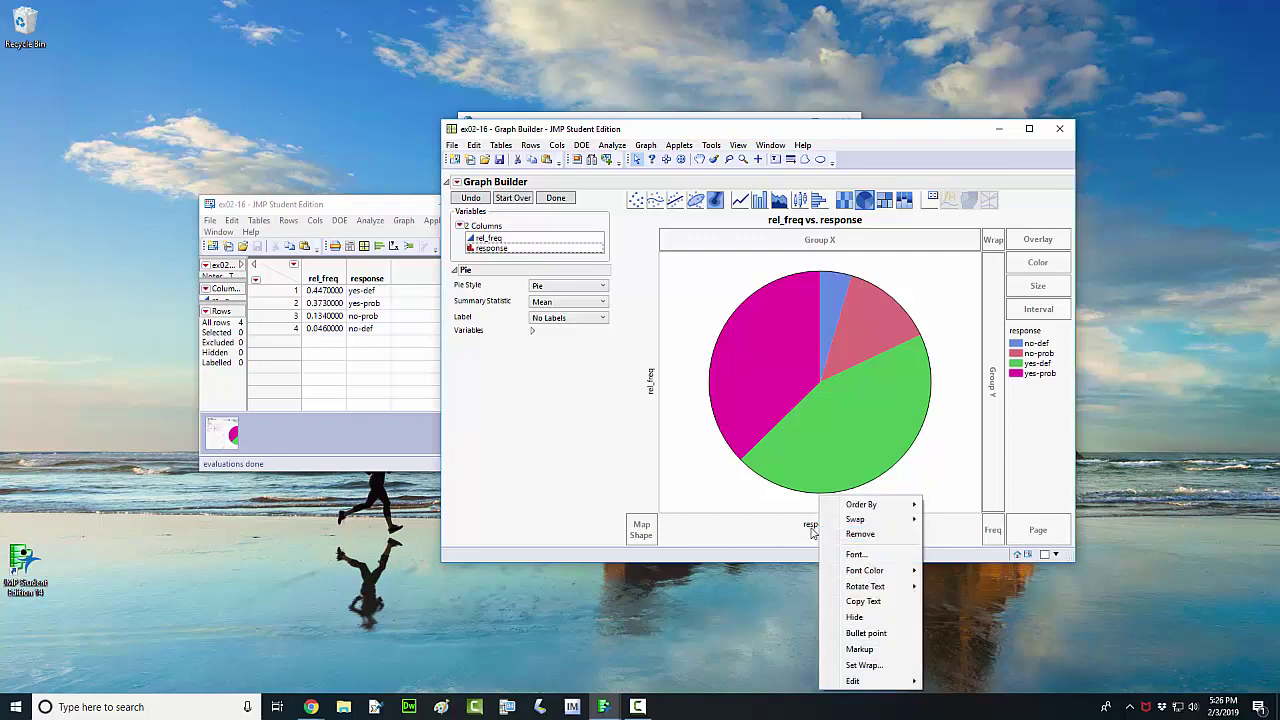
left_click(834, 555)
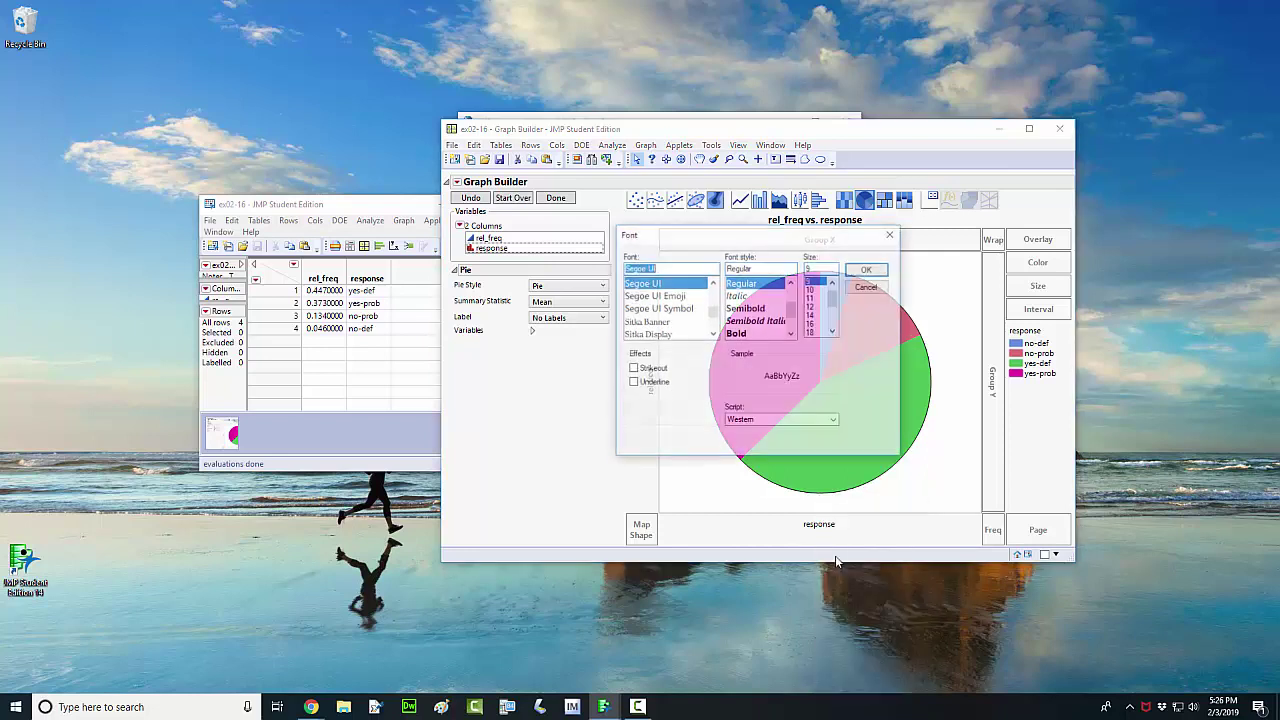
left_click(740, 334)
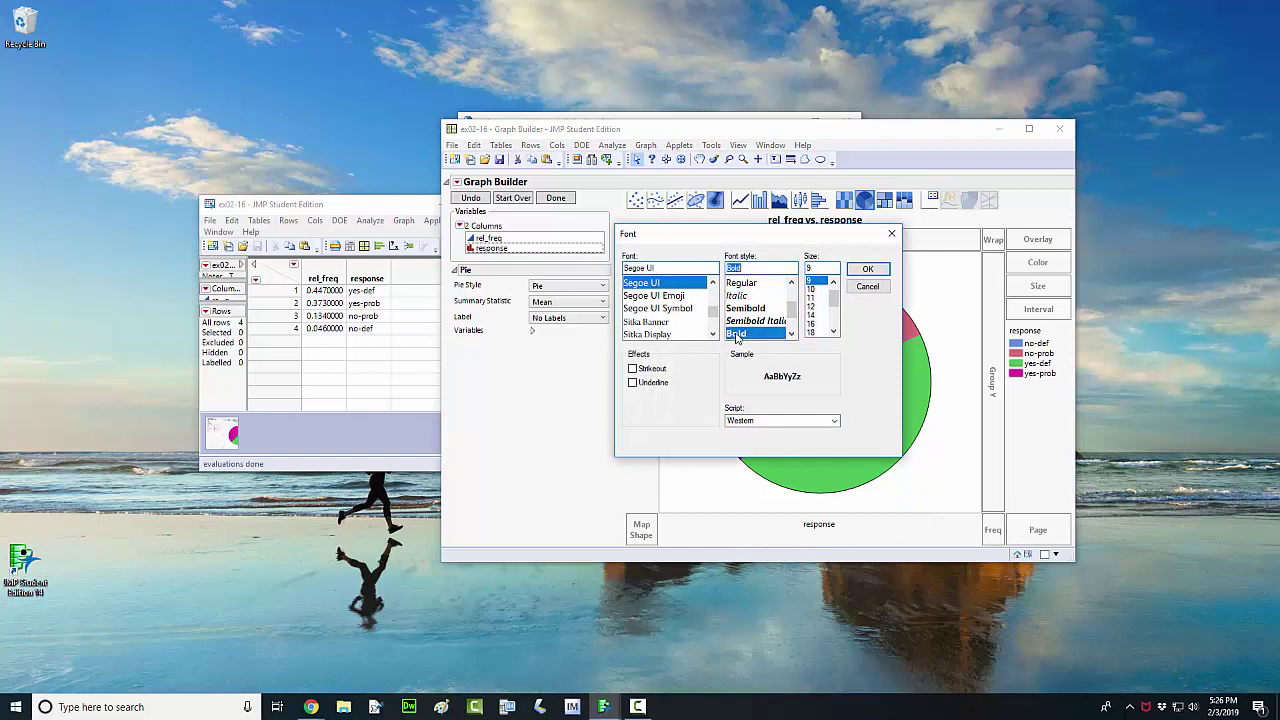
left_click(814, 306)
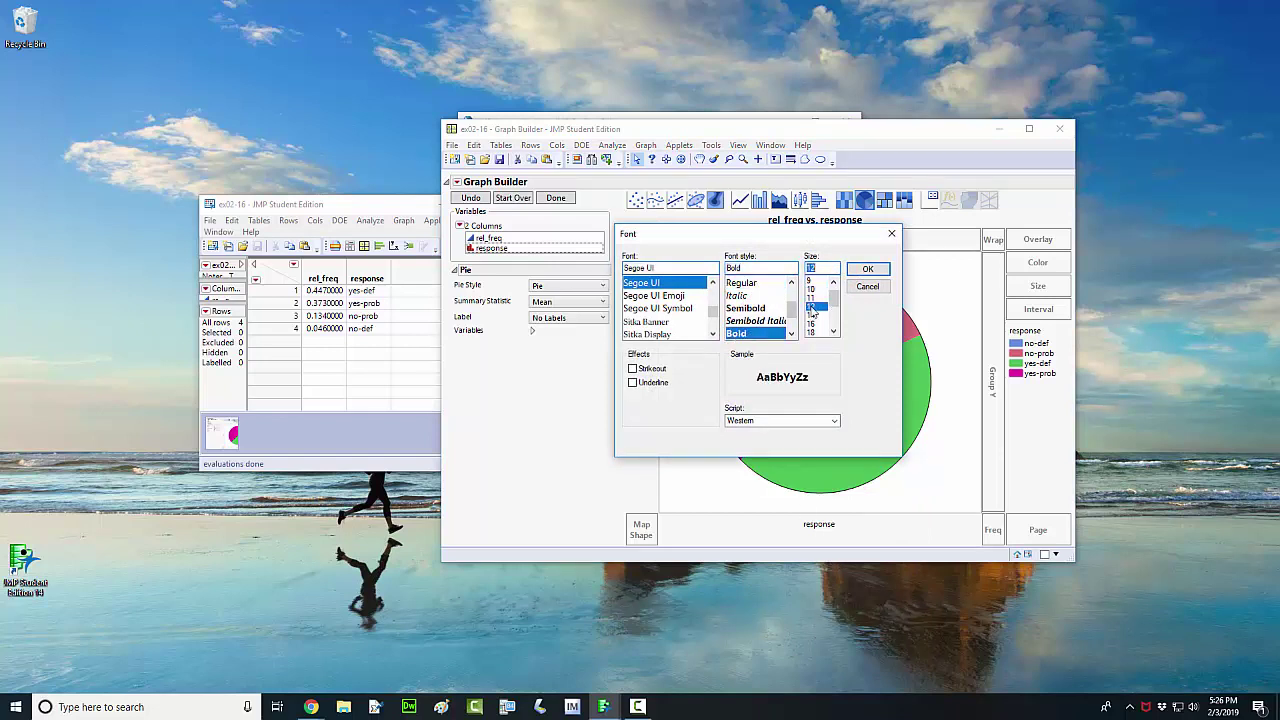
left_click(868, 270)
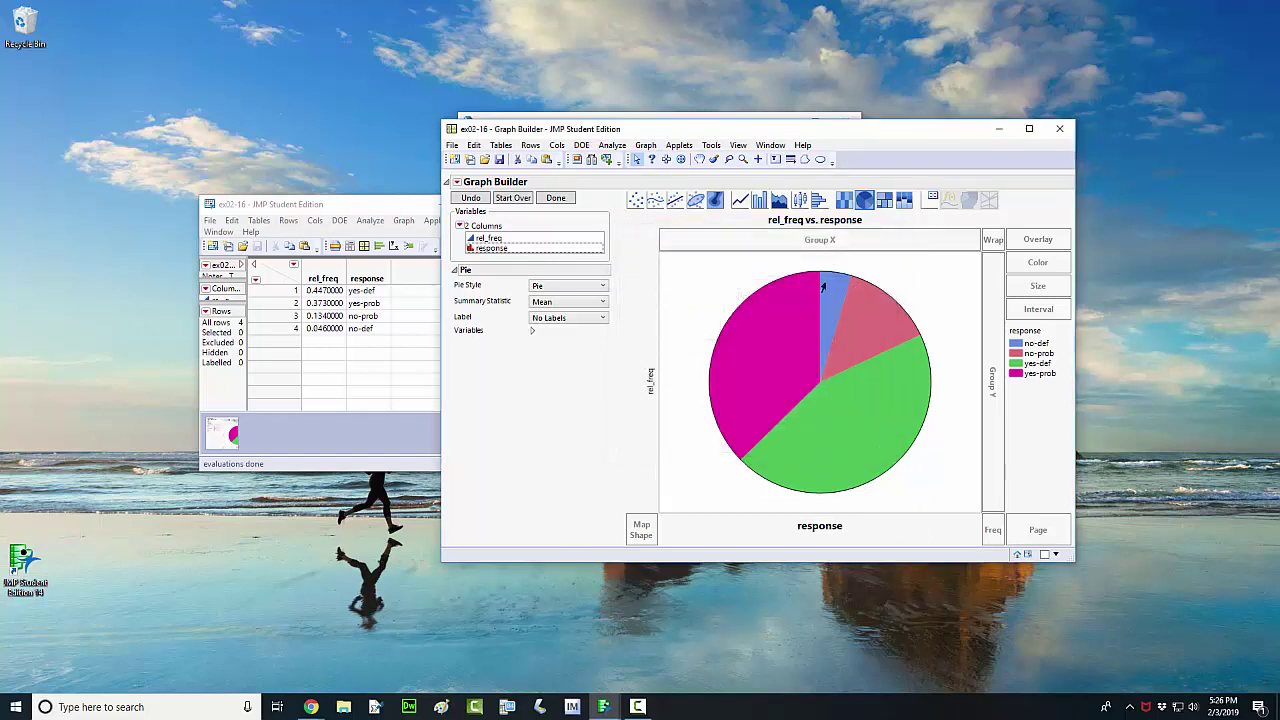
- Hide the rel_freq axis label beside the pie chart
mouse_move(649, 389)
left_mouse_down()
mouse_move(649, 403)
mouse_move(650, 391)
left_mouse_up()
right_click(650, 391)
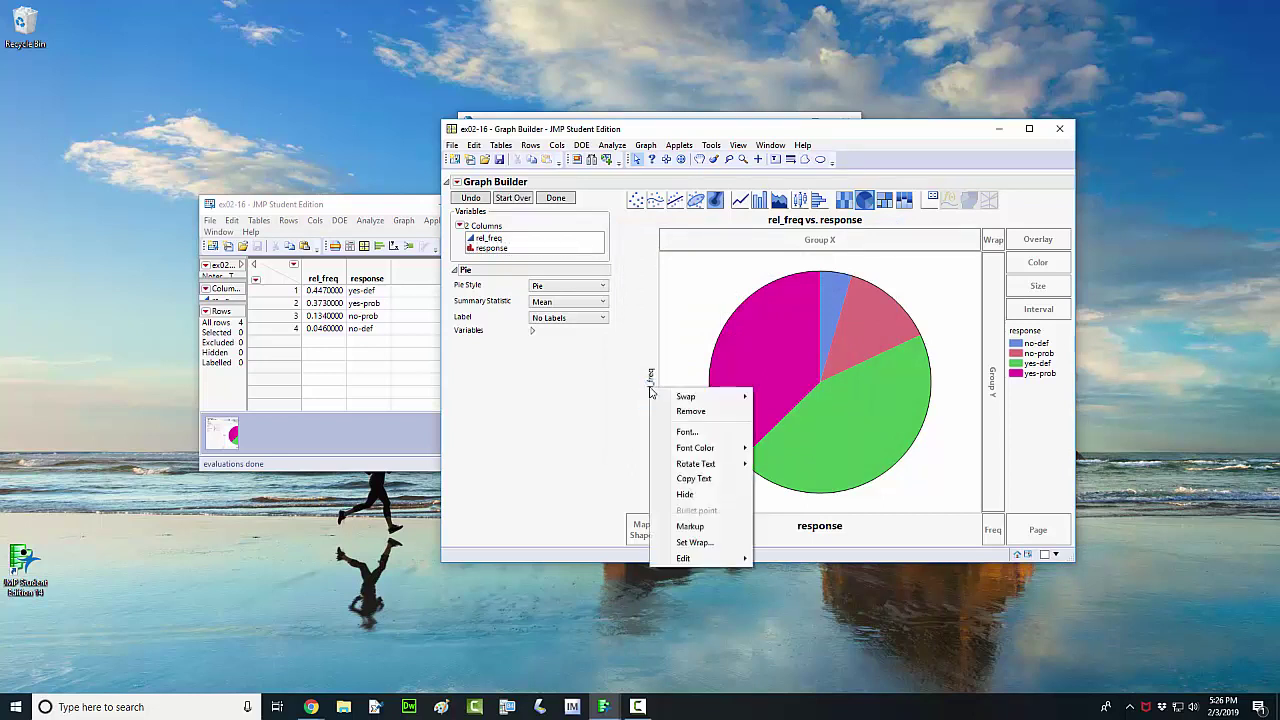
left_click(682, 495)
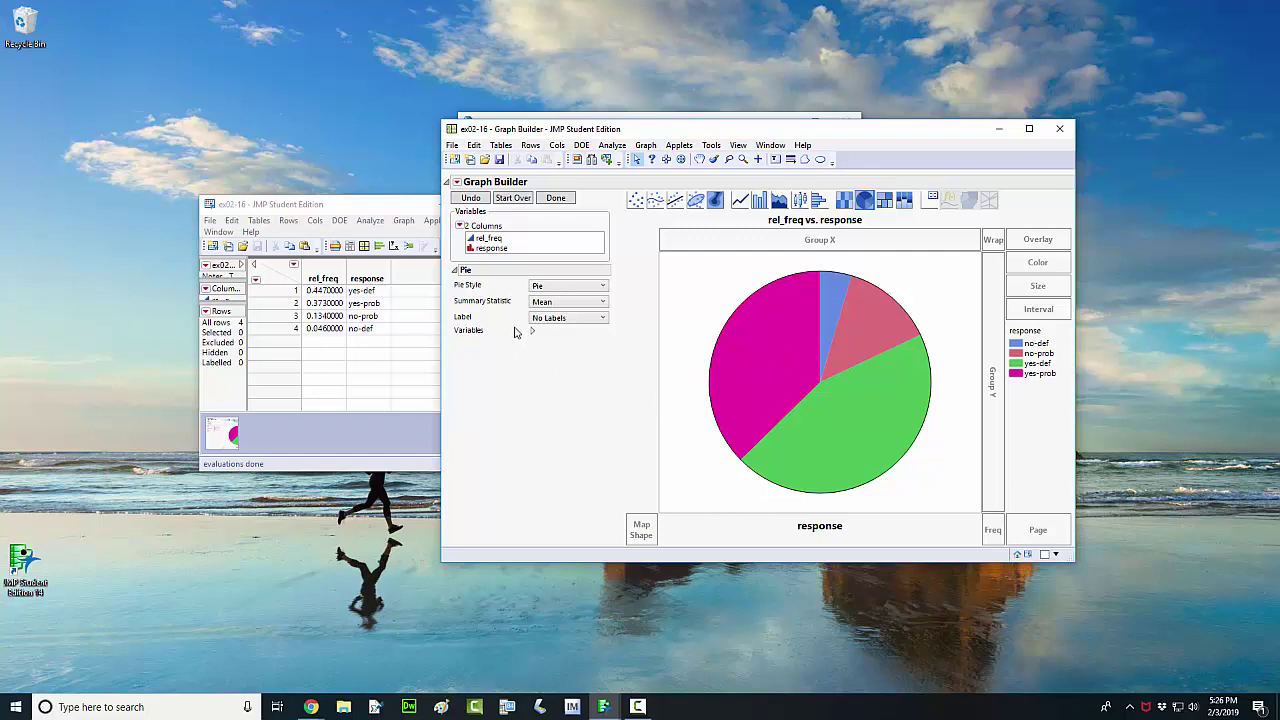
- Try labelling the pie slices by value, and settle on Label by Percent of Total Values
left_click(547, 319)
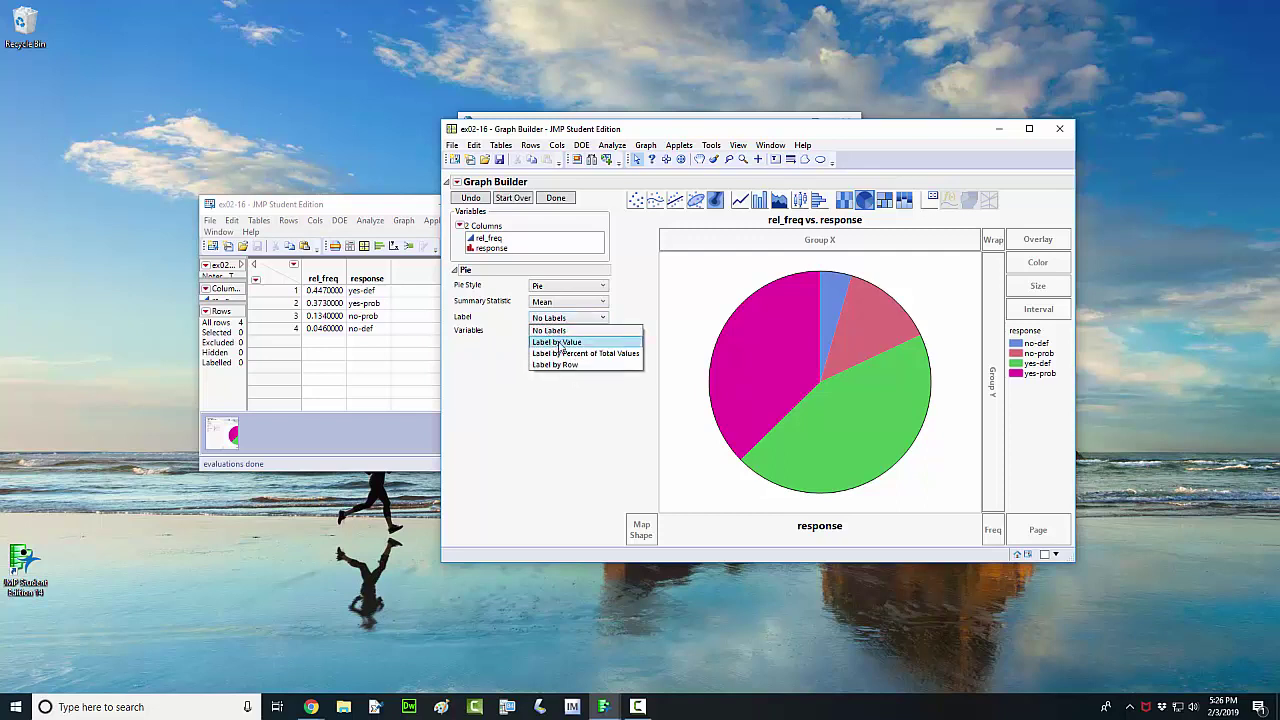
left_click(577, 344)
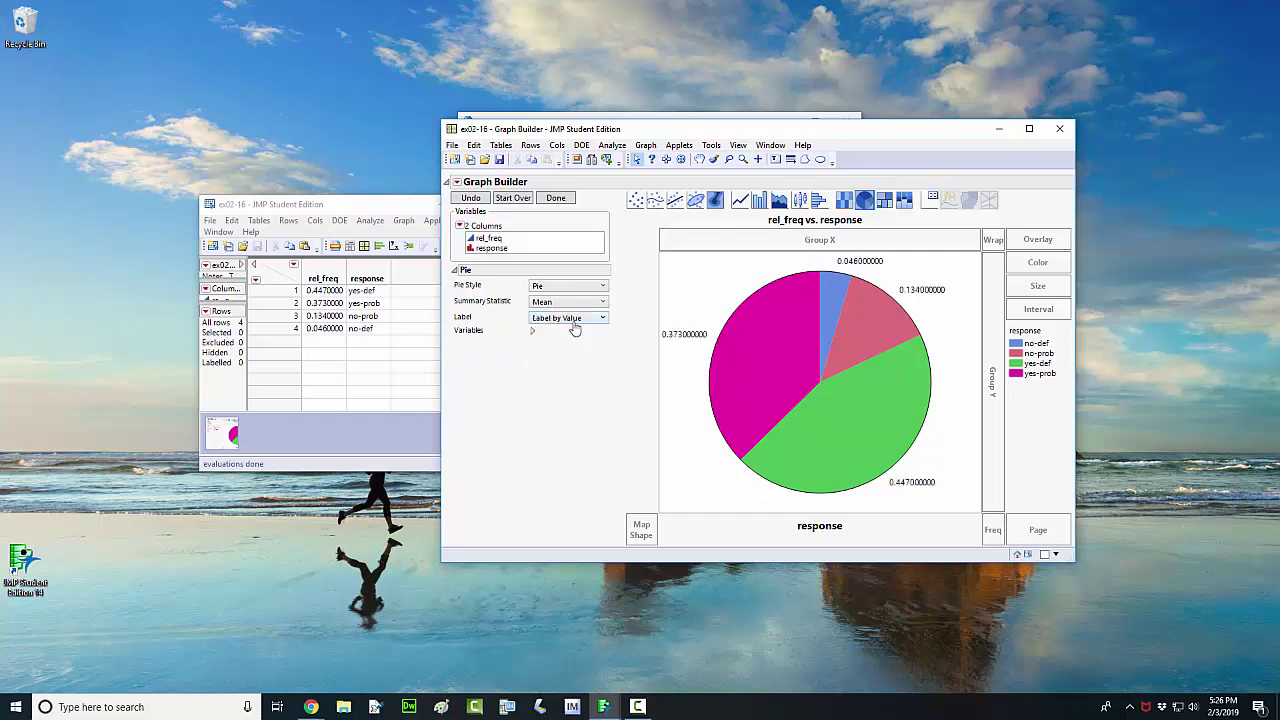
left_click(575, 318)
left_click(573, 358)
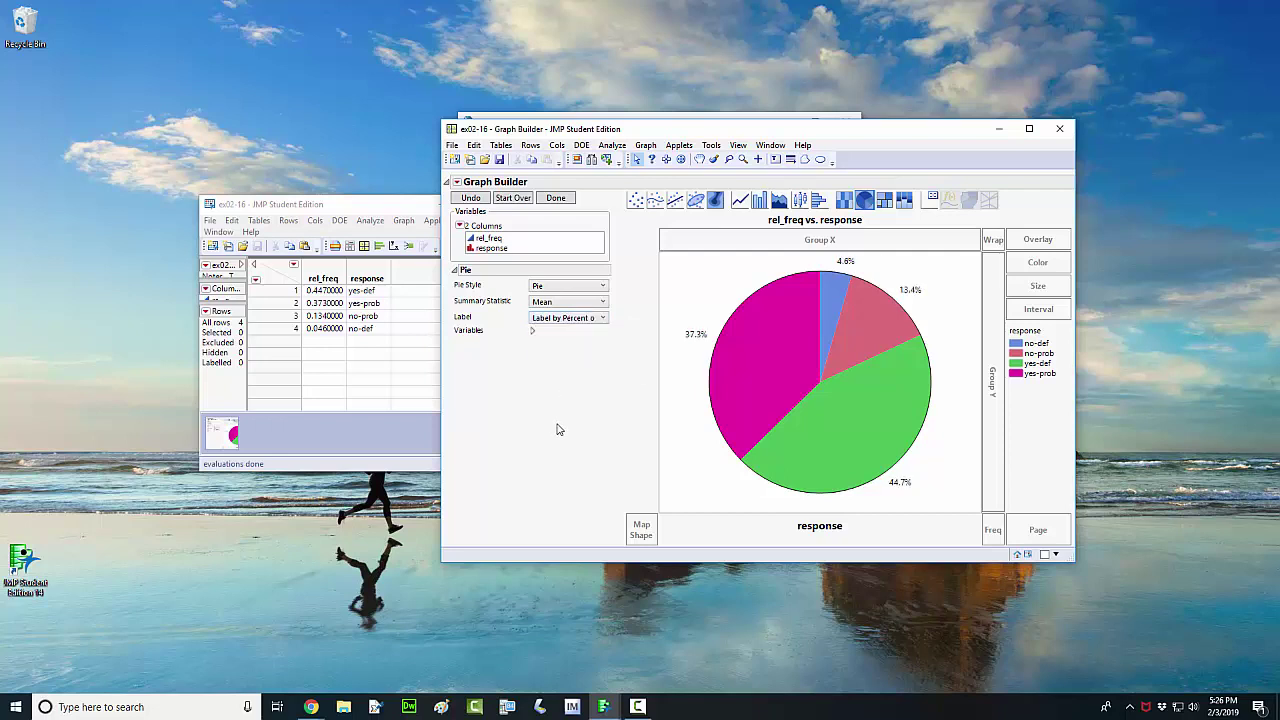
- Try the Ring and Coxcomb pie styles and return the chart to the Pie style
left_click(570, 287)
left_click(560, 310)
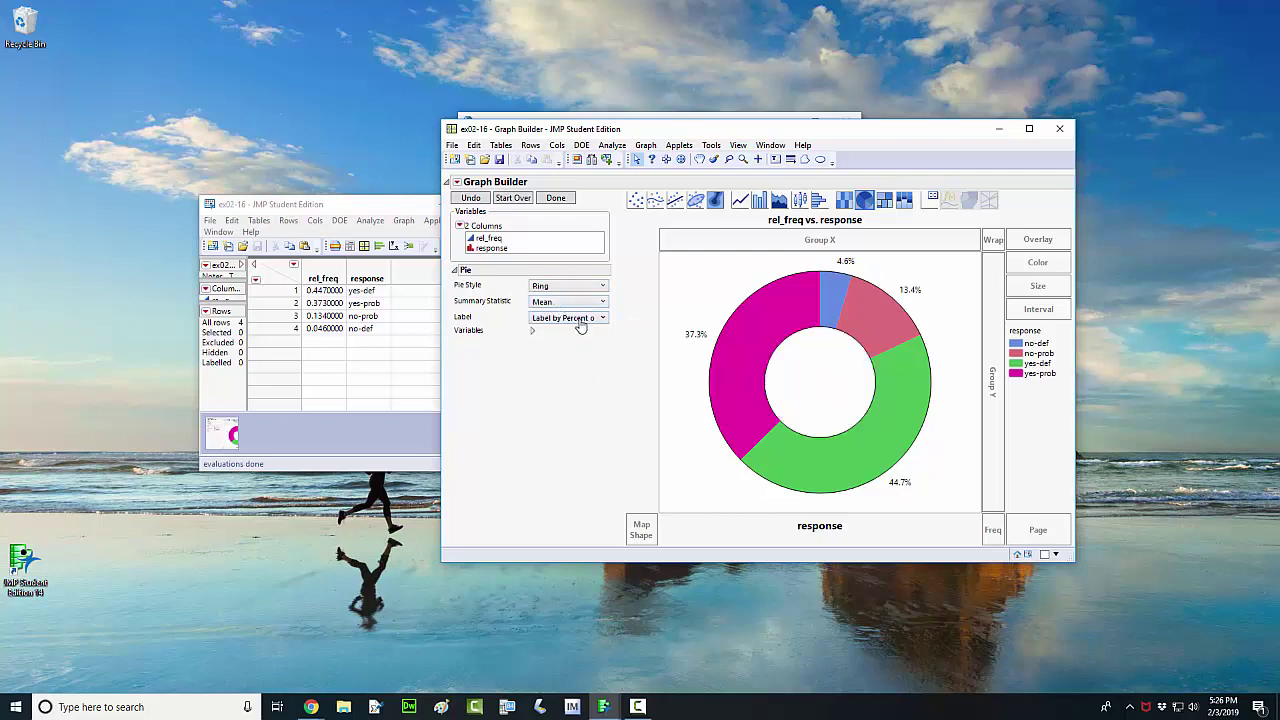
left_click(568, 287)
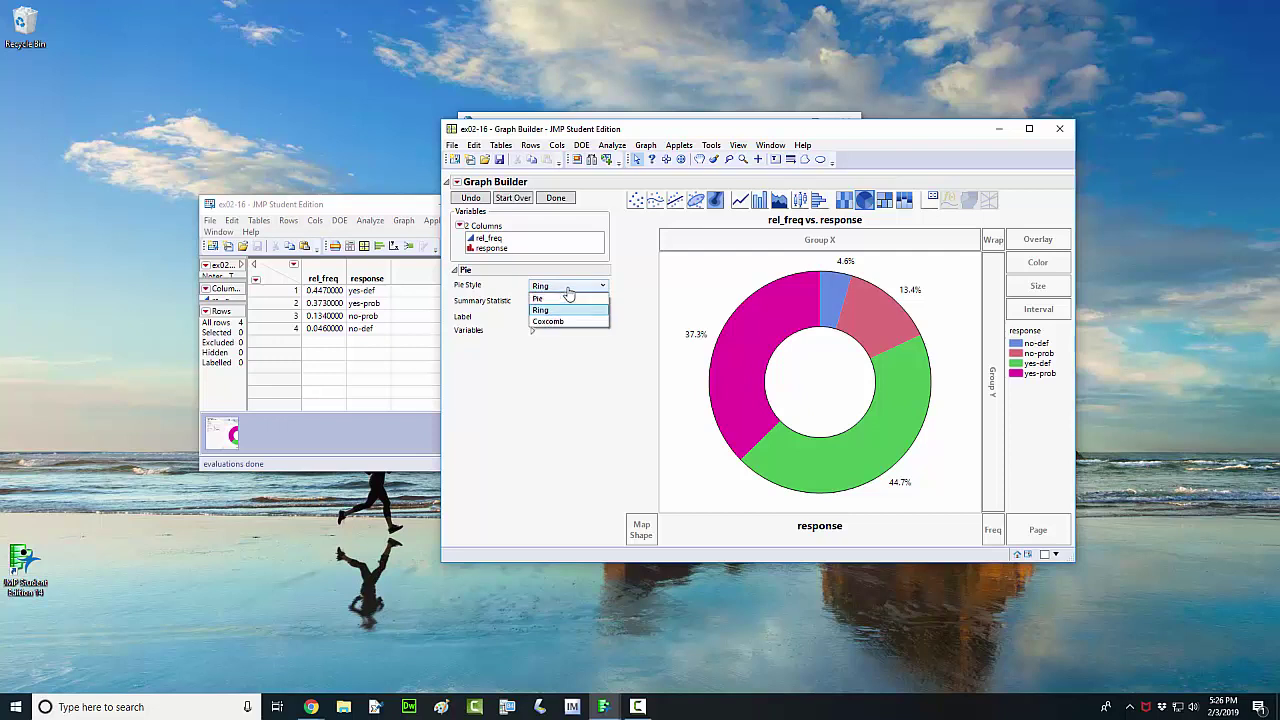
left_click(563, 320)
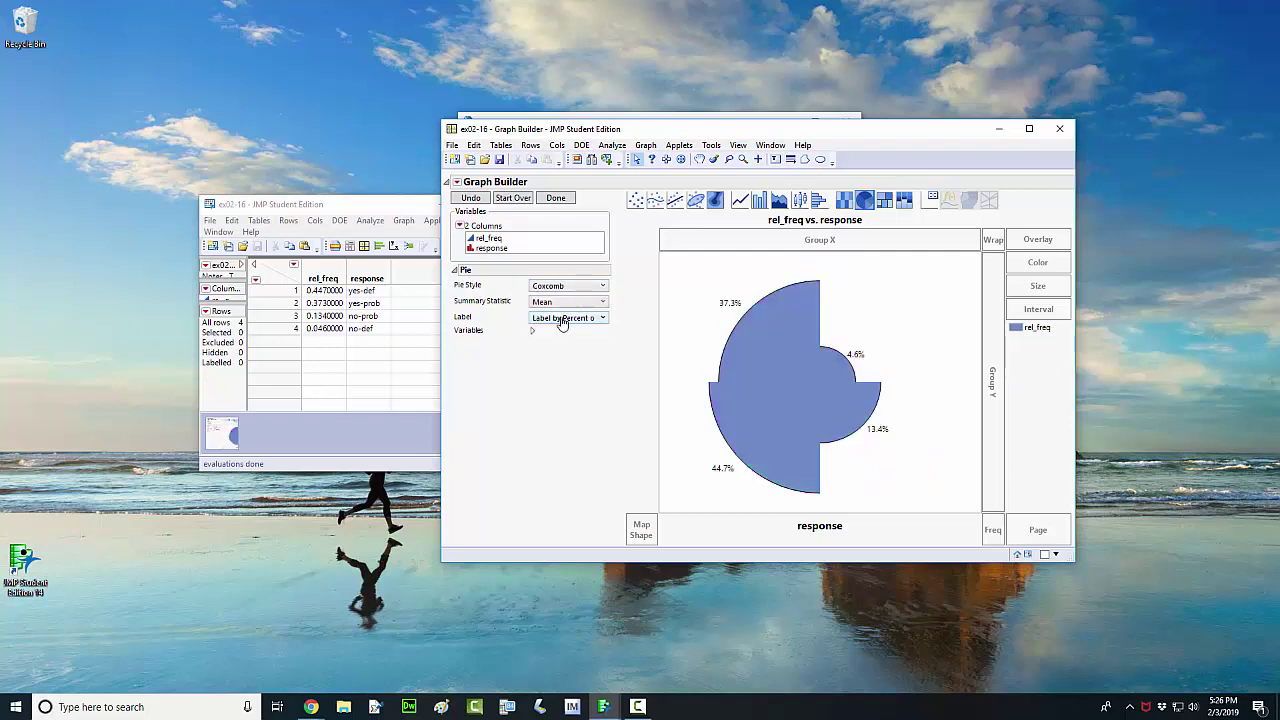
left_click(563, 288)
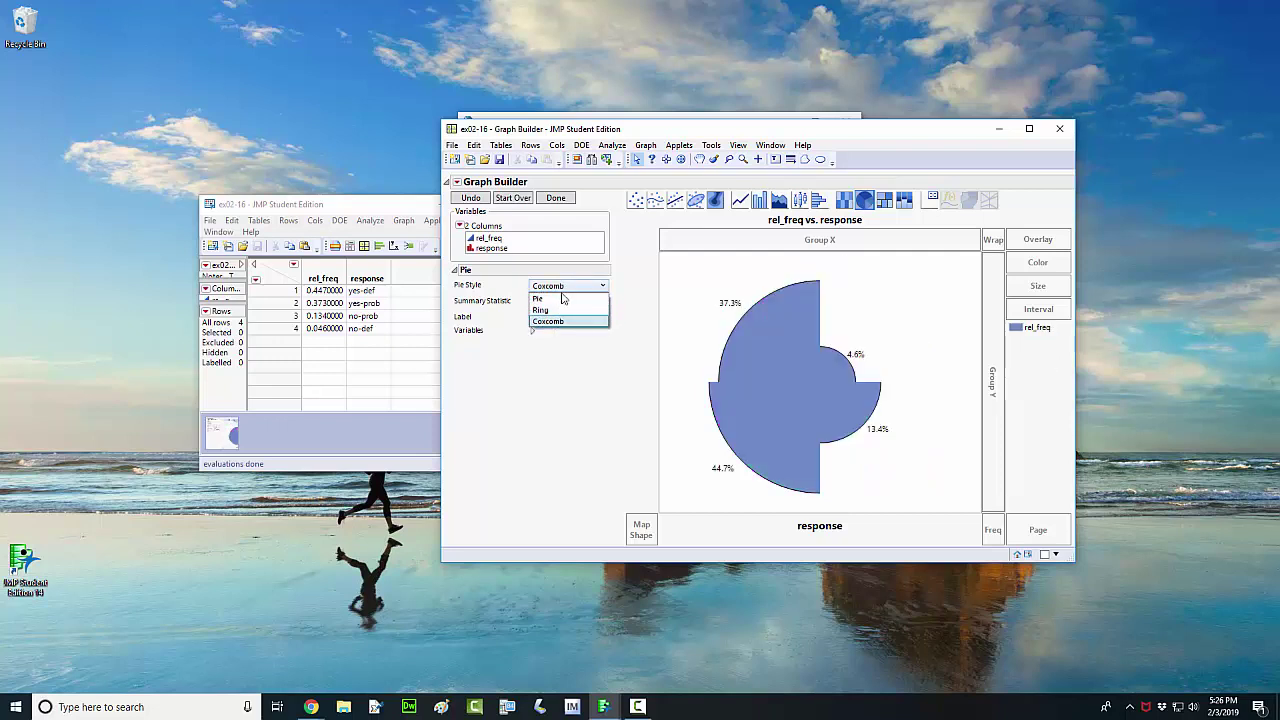
left_click(563, 300)
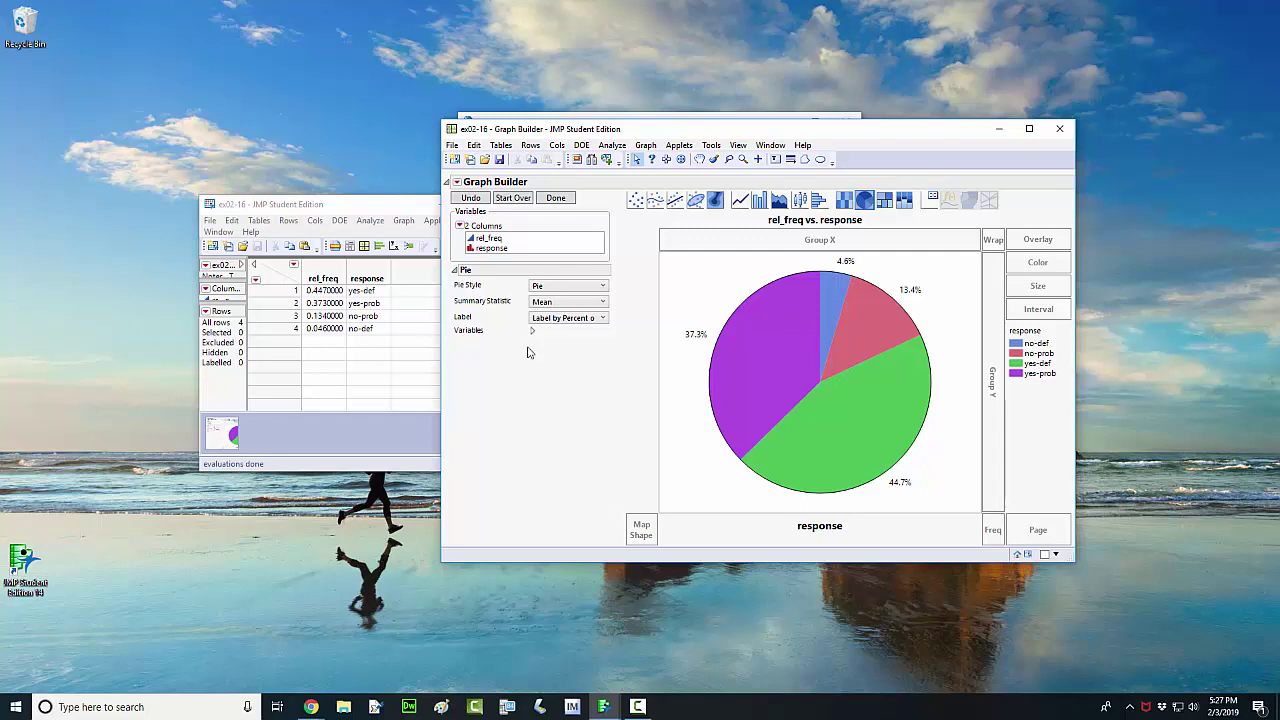
- Save the graph report as the PNG file Graph Builder in the Exercises folder, replacing the existing file
left_click(453, 147)
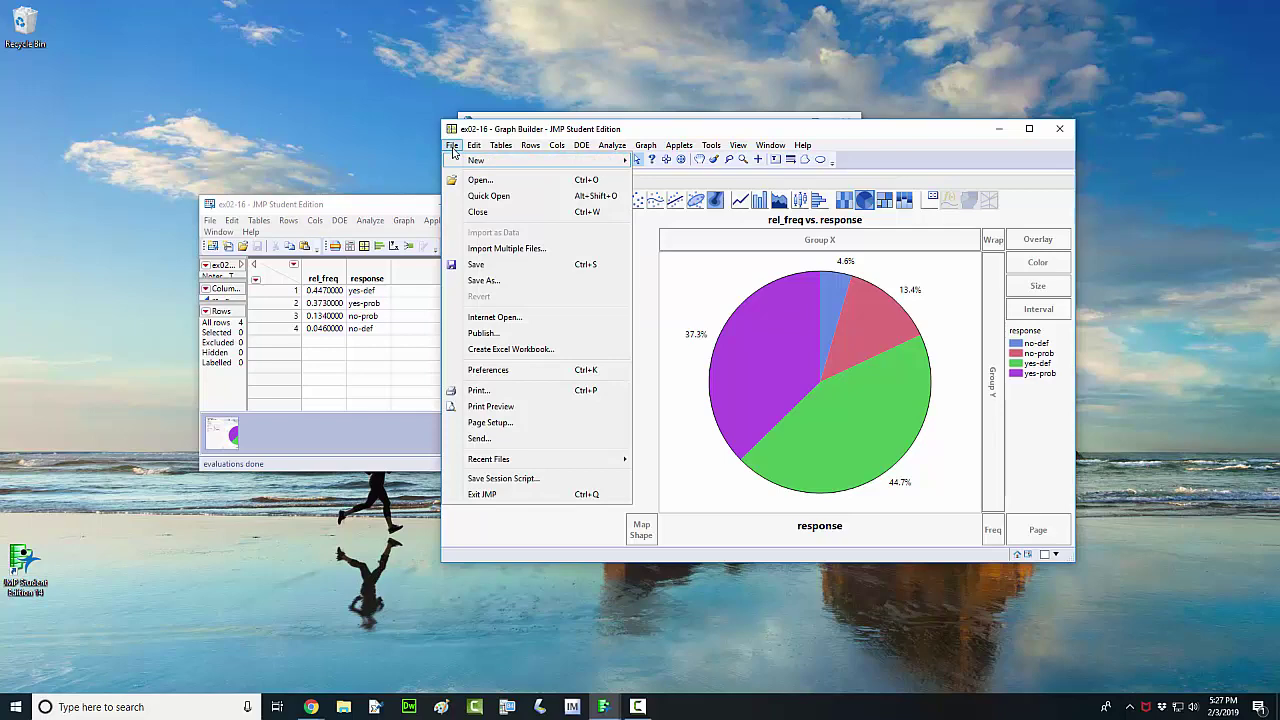
left_click(462, 281)
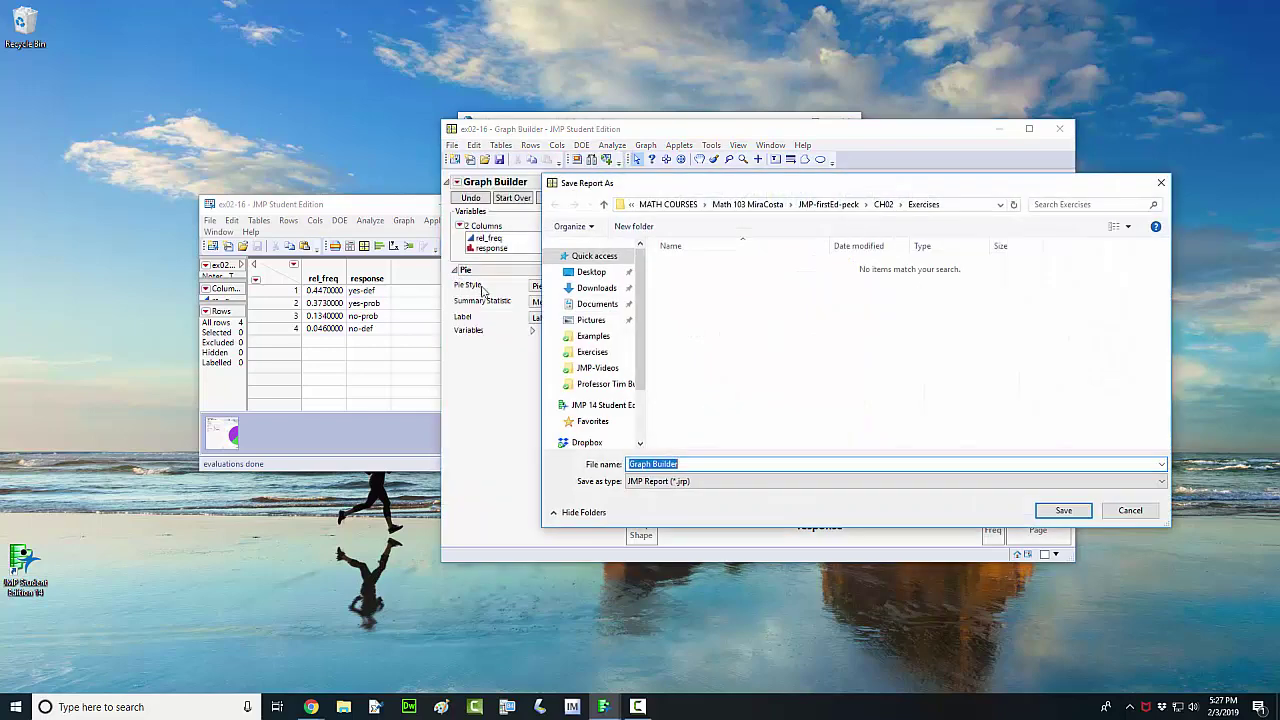
left_click(640, 482)
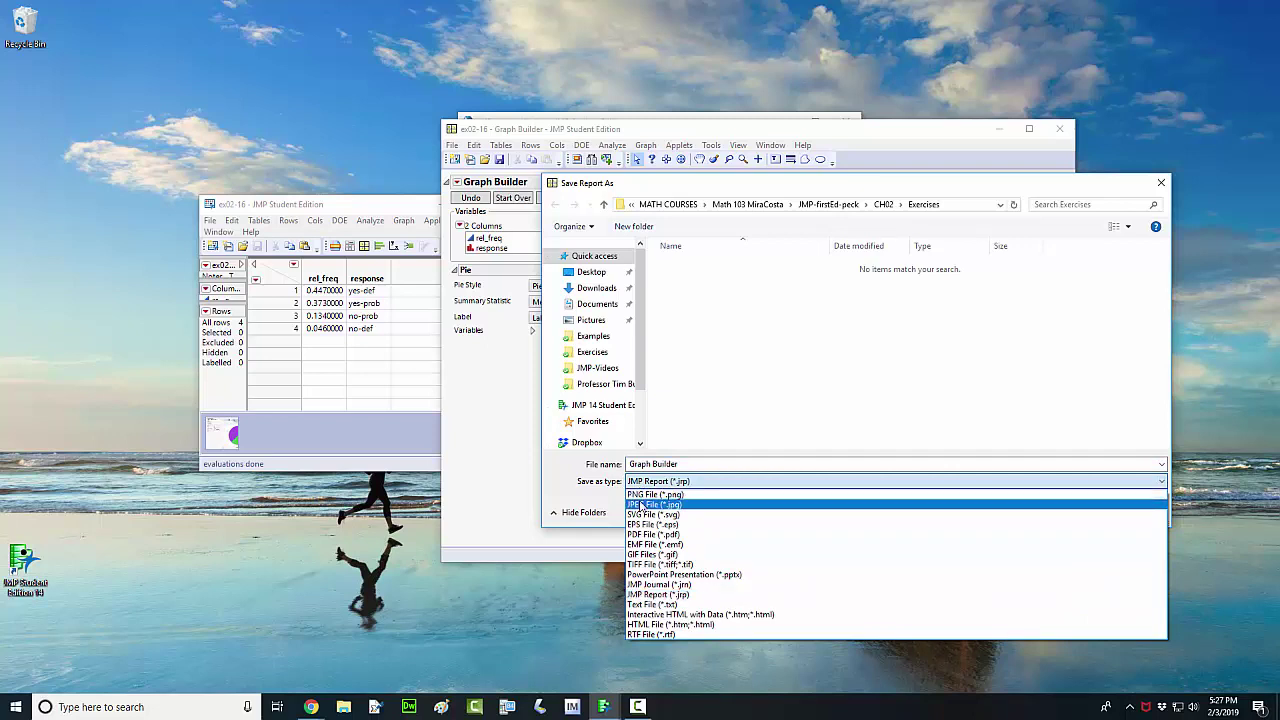
left_click(647, 499)
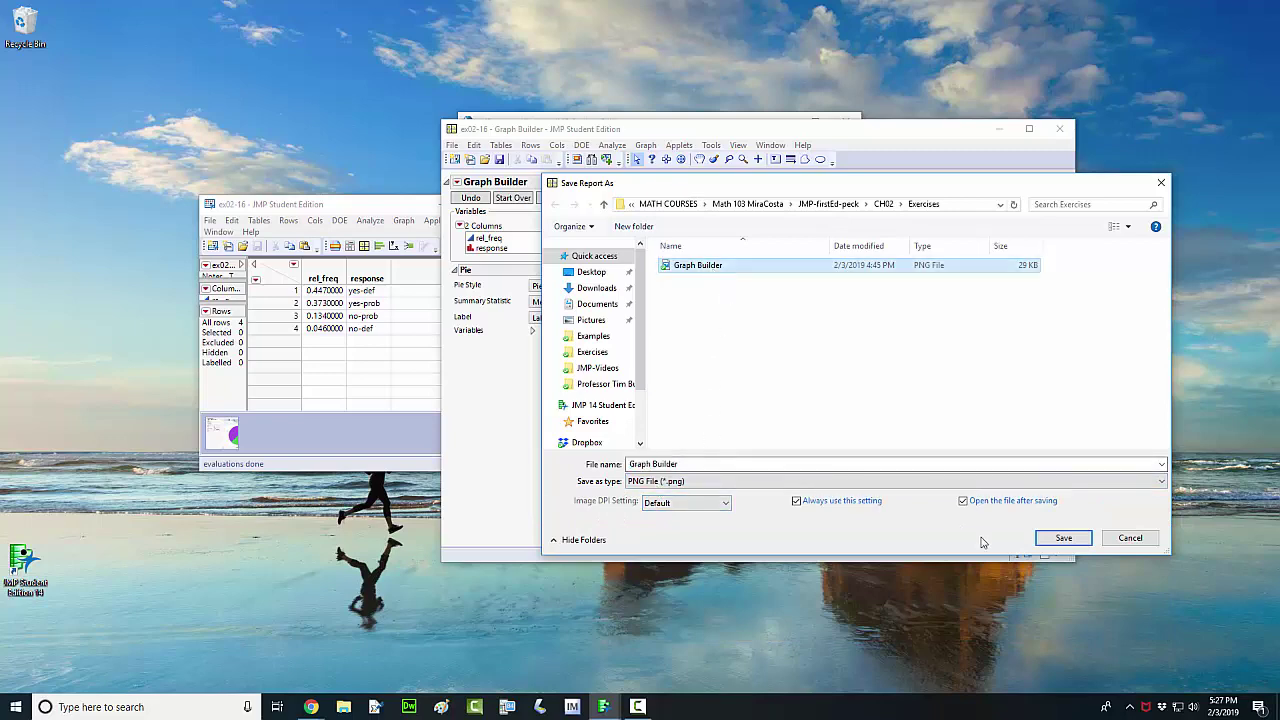
left_click(1037, 542)
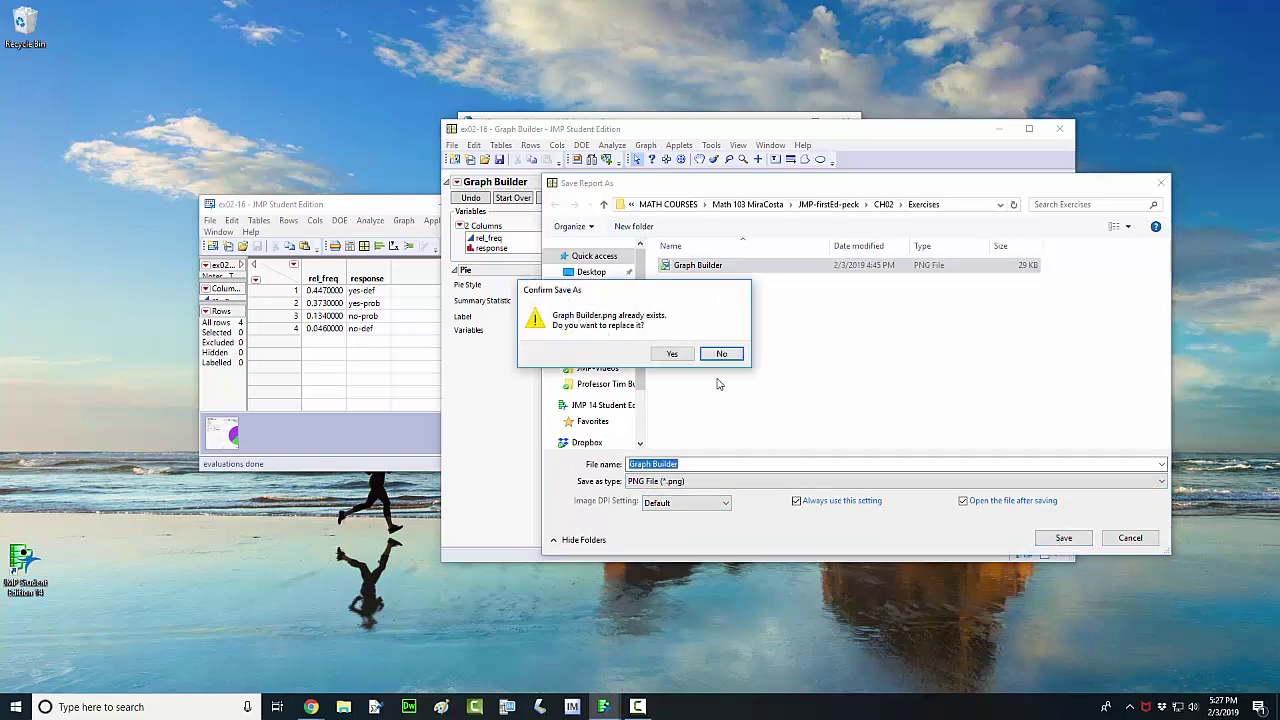
left_click(672, 354)
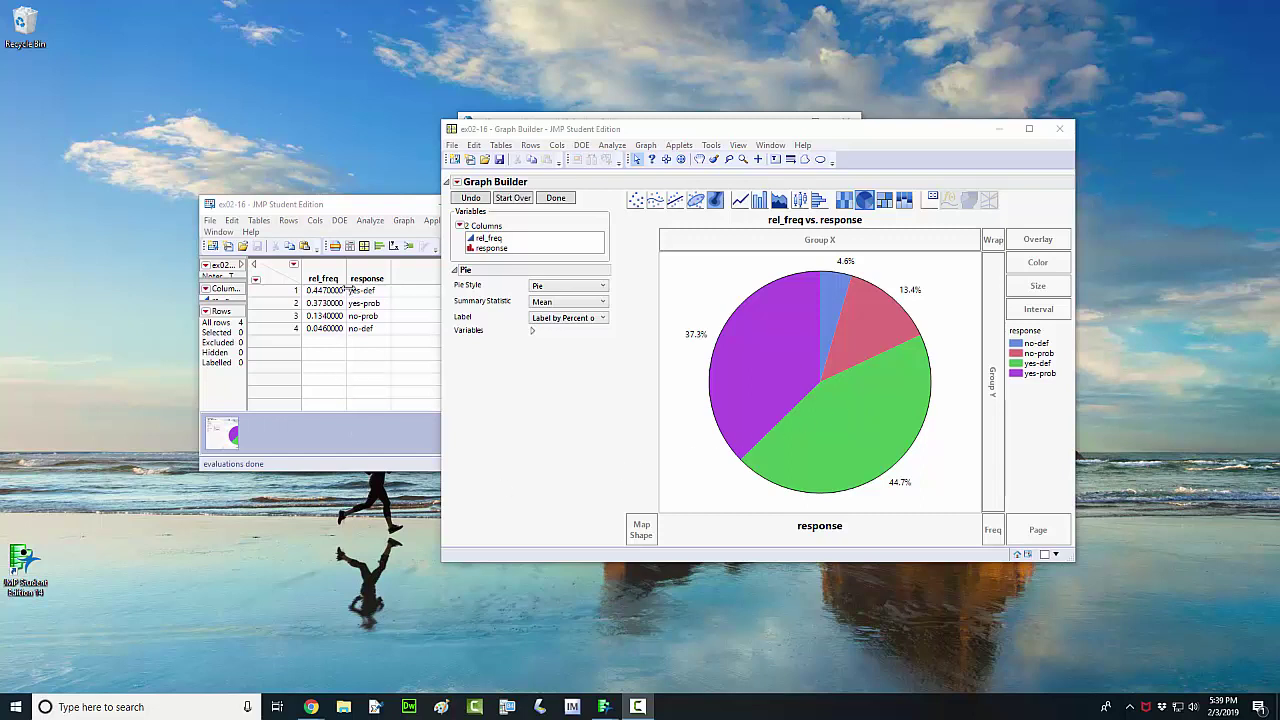
- Add a Value Ordering property to the response column, move yes-prob above yes-def, and apply it to the chart
left_click(362, 277)
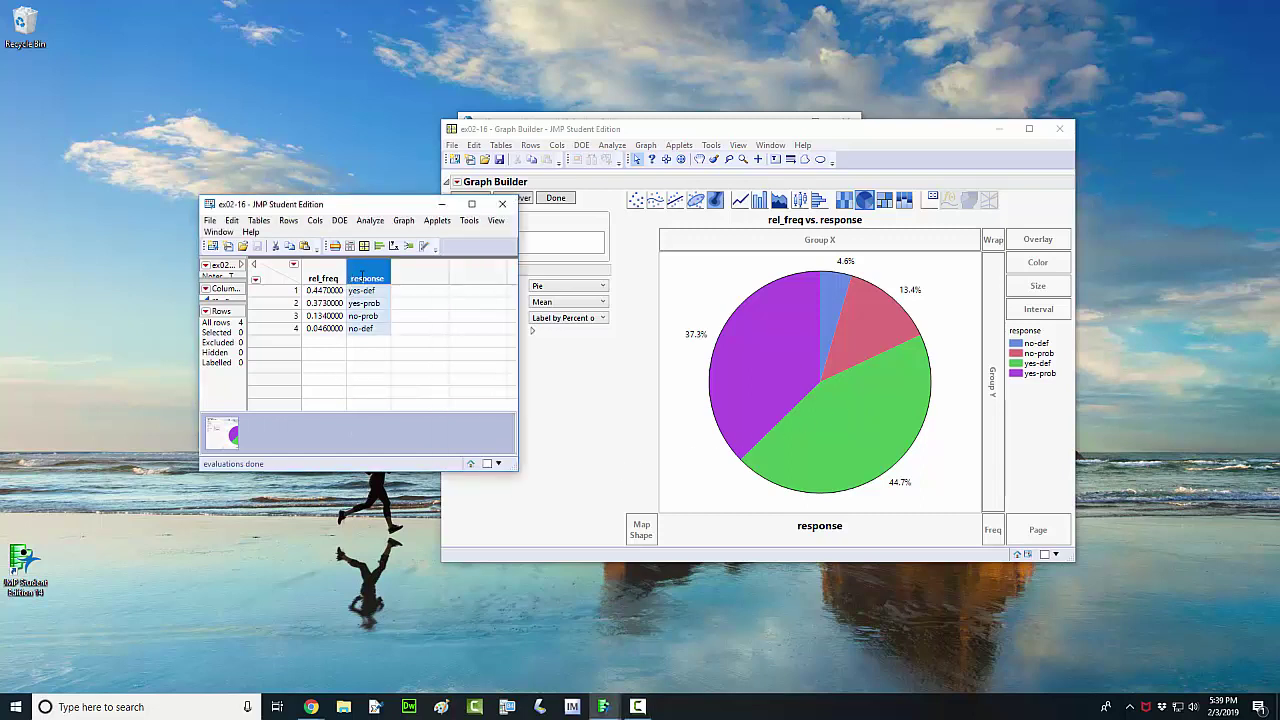
right_click(363, 278)
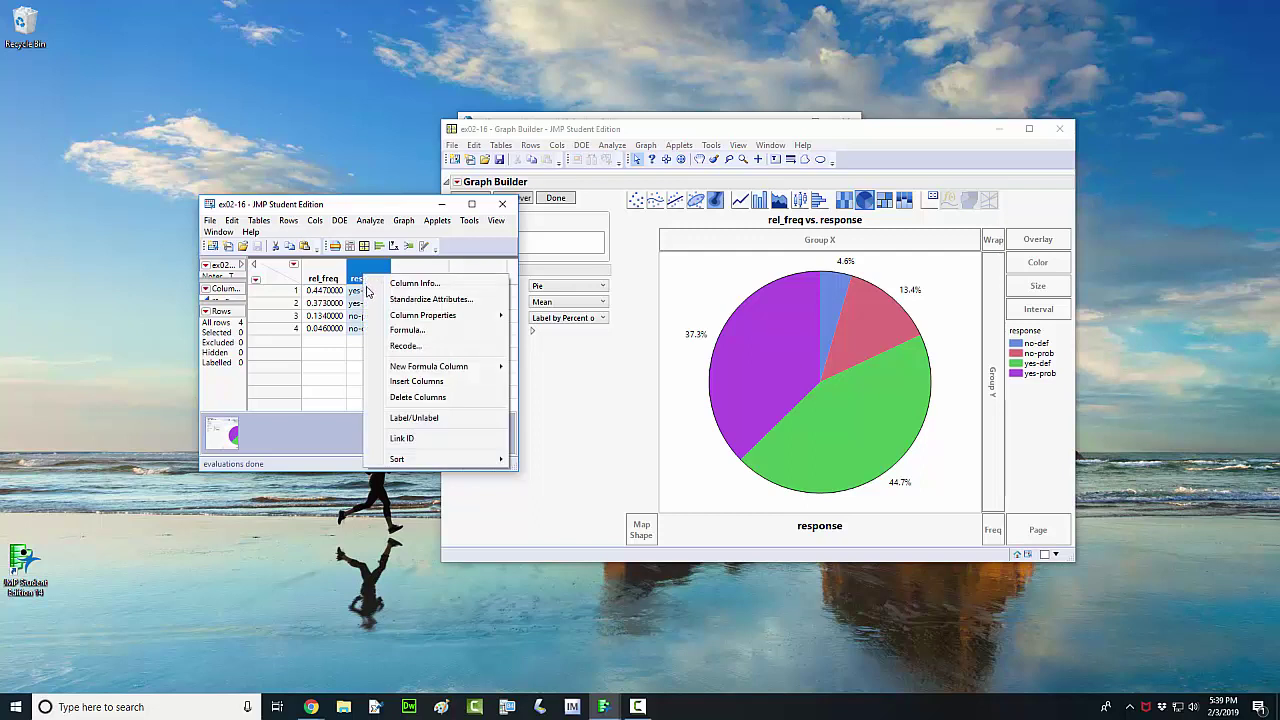
mouse_move(375, 318)
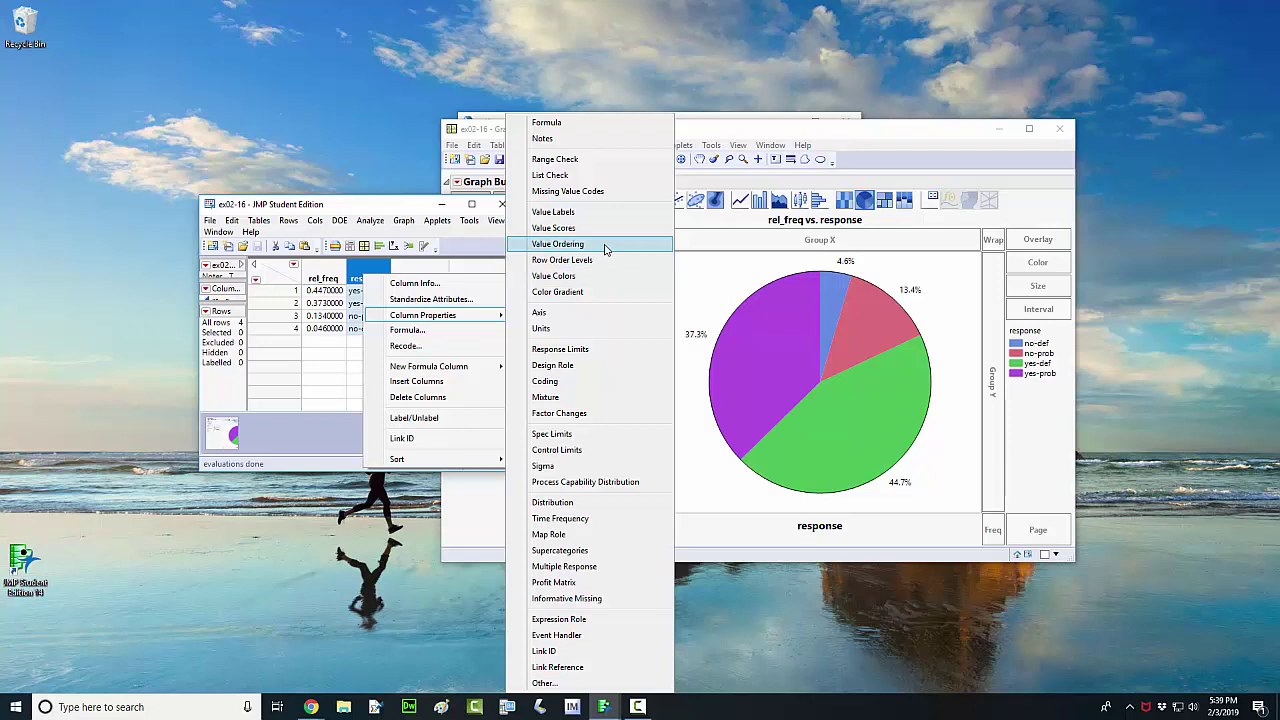
left_click(557, 244)
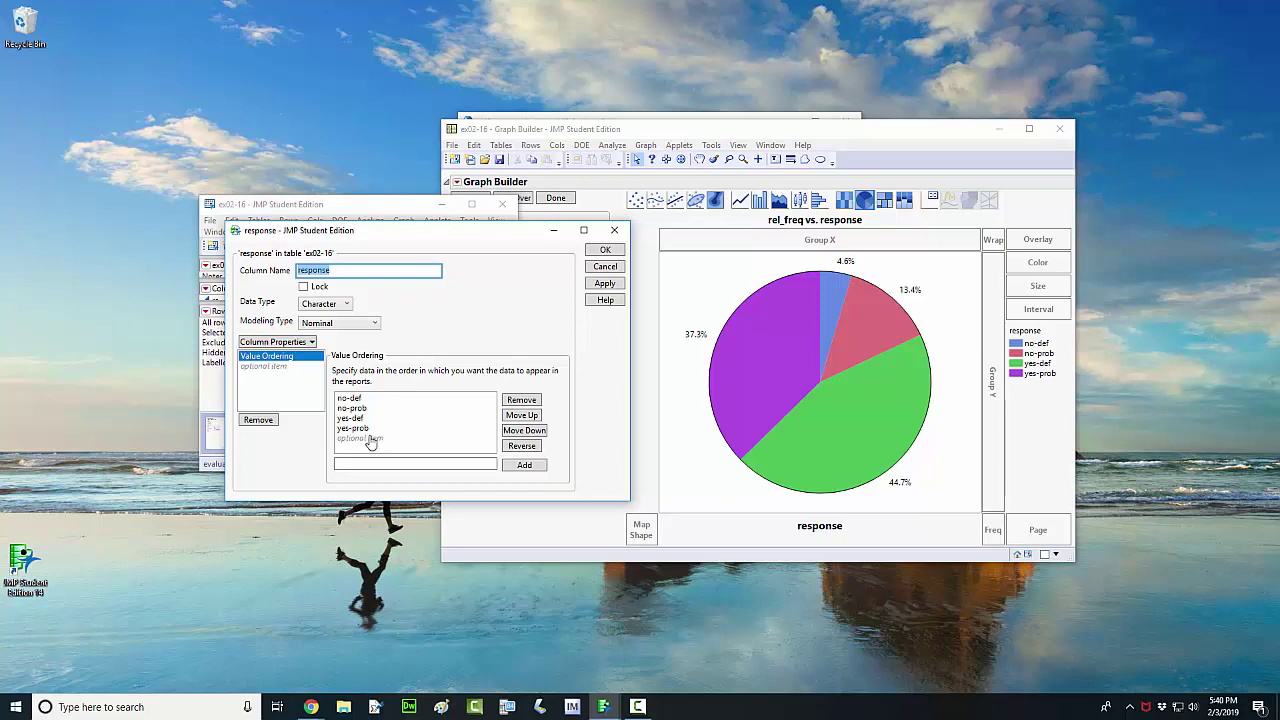
left_click(352, 428)
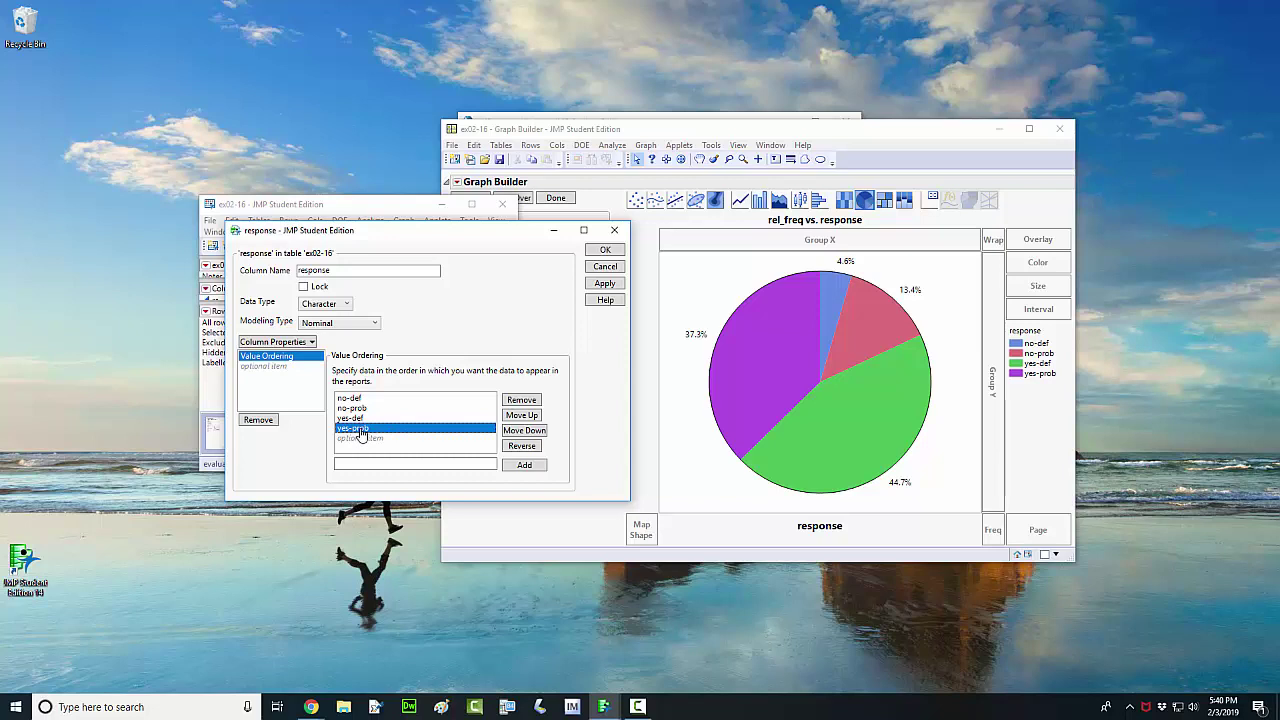
left_click(524, 417)
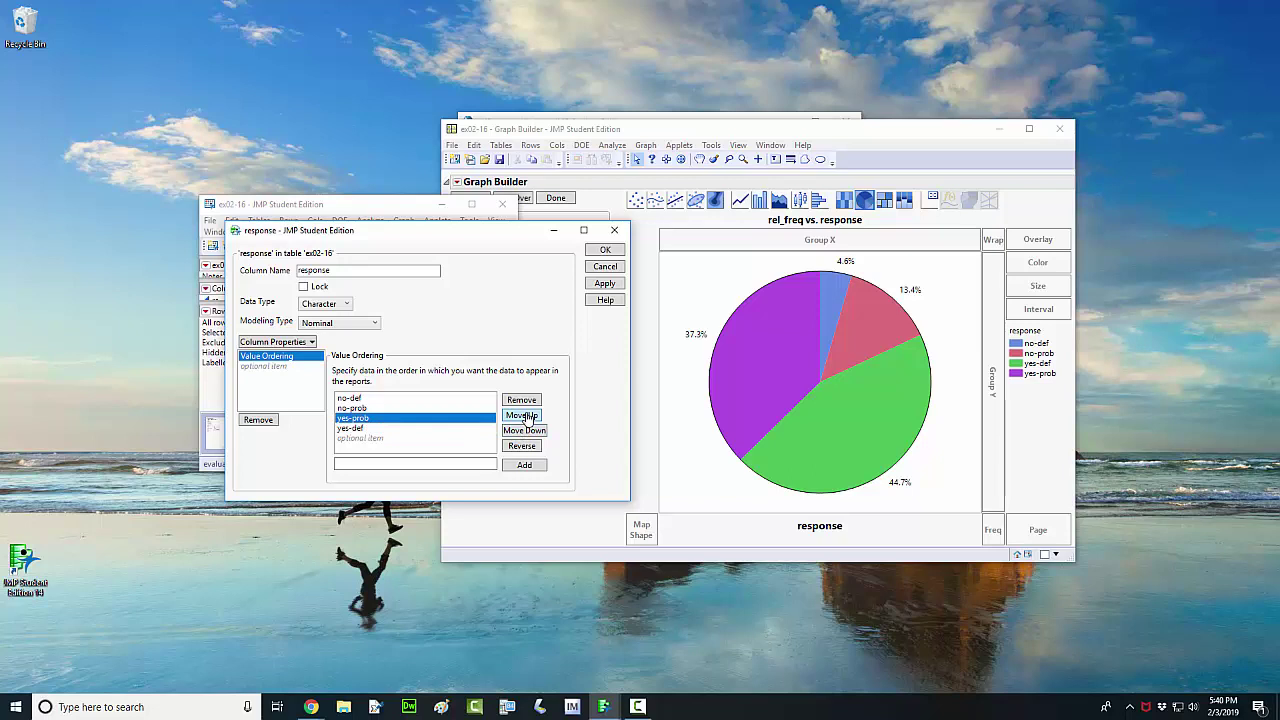
left_click(604, 286)
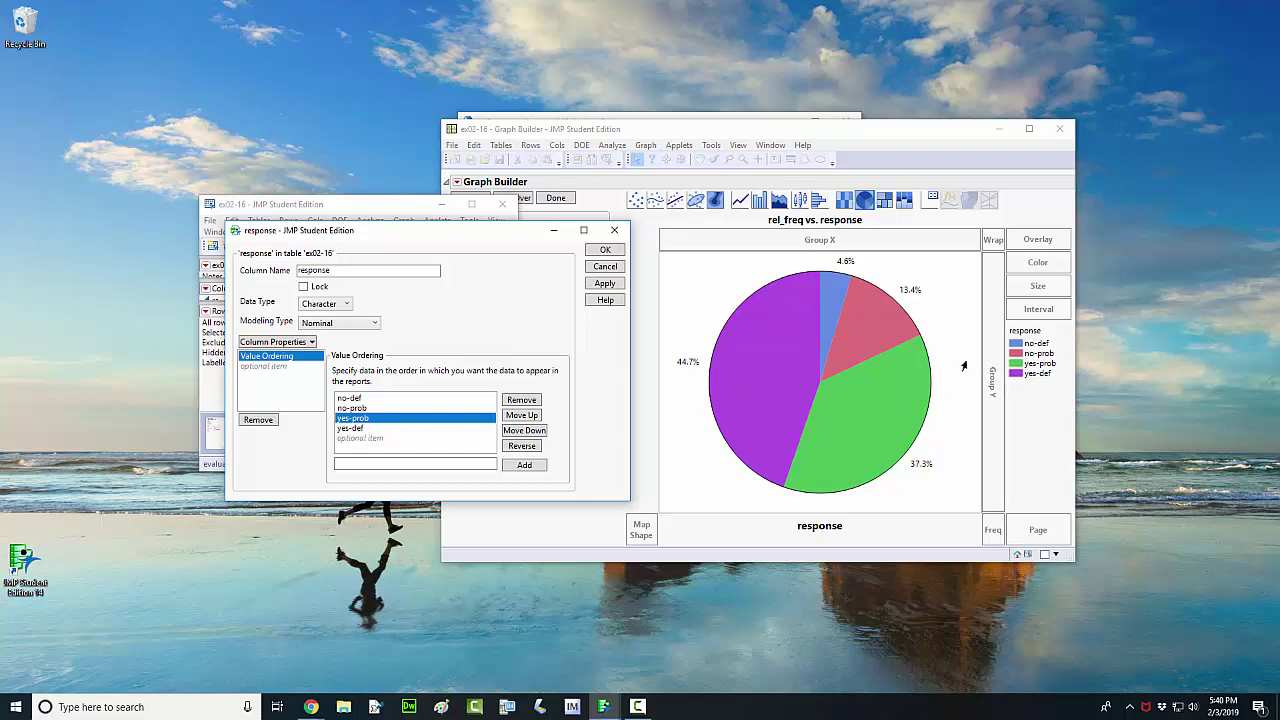
- Move no-def one place down below no-prob in the response value ordering, then apply and accept the column settings
left_click(351, 399)
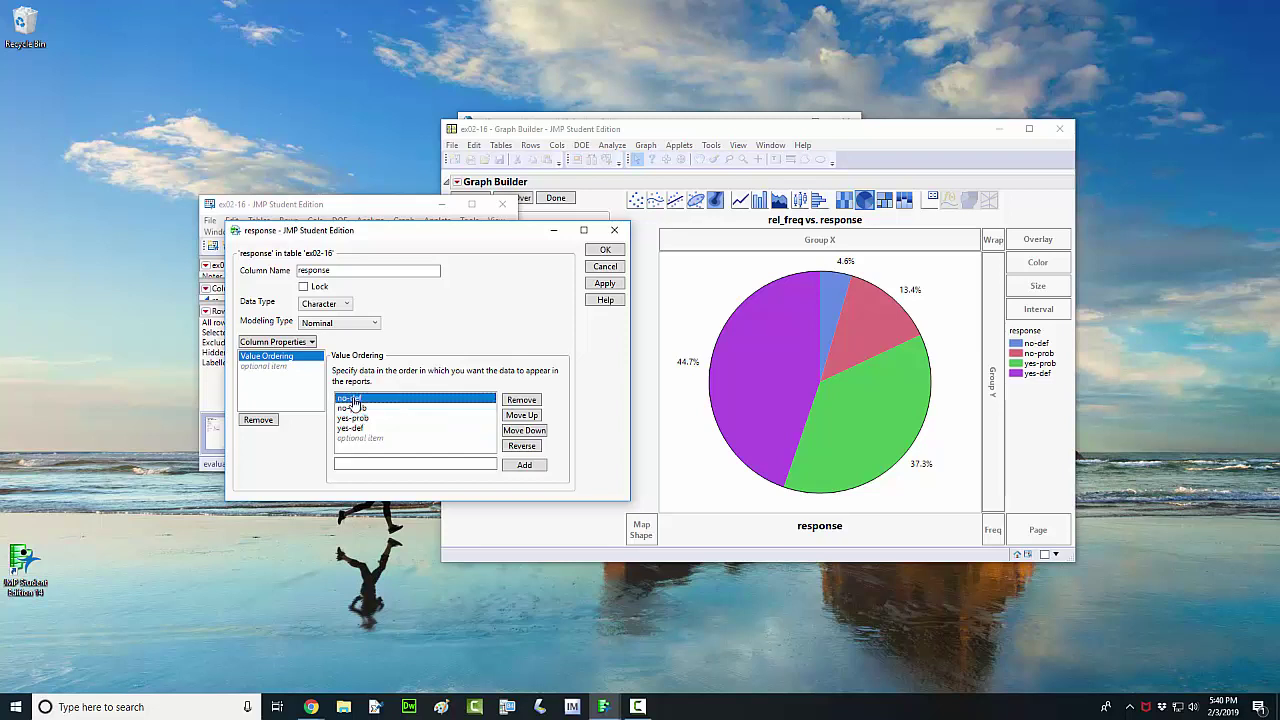
left_click(515, 418)
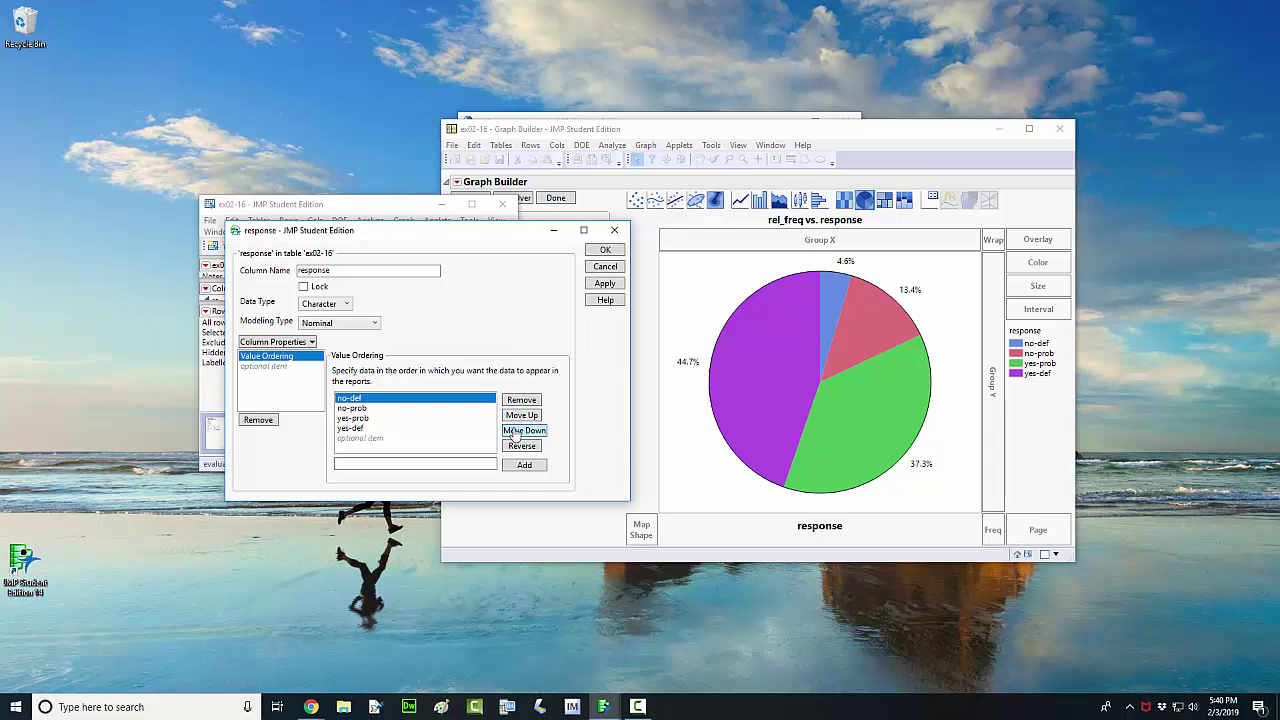
left_click(516, 431)
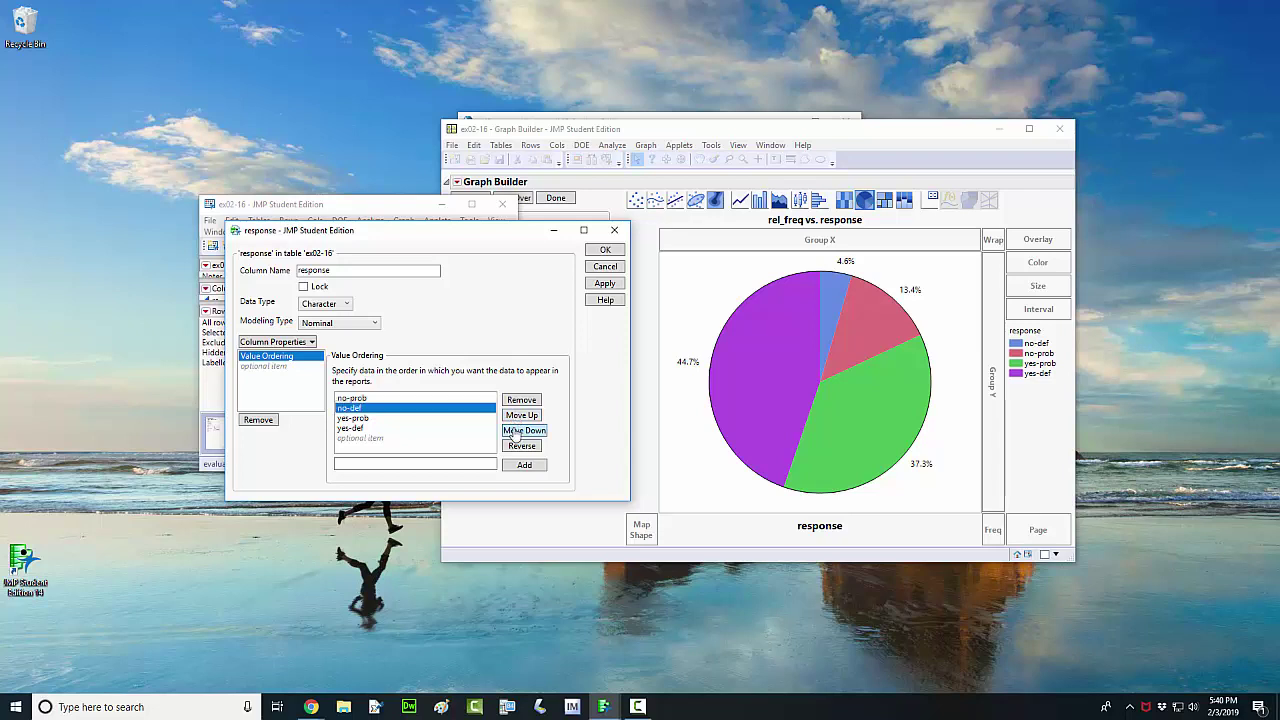
left_click(605, 284)
left_click(601, 250)
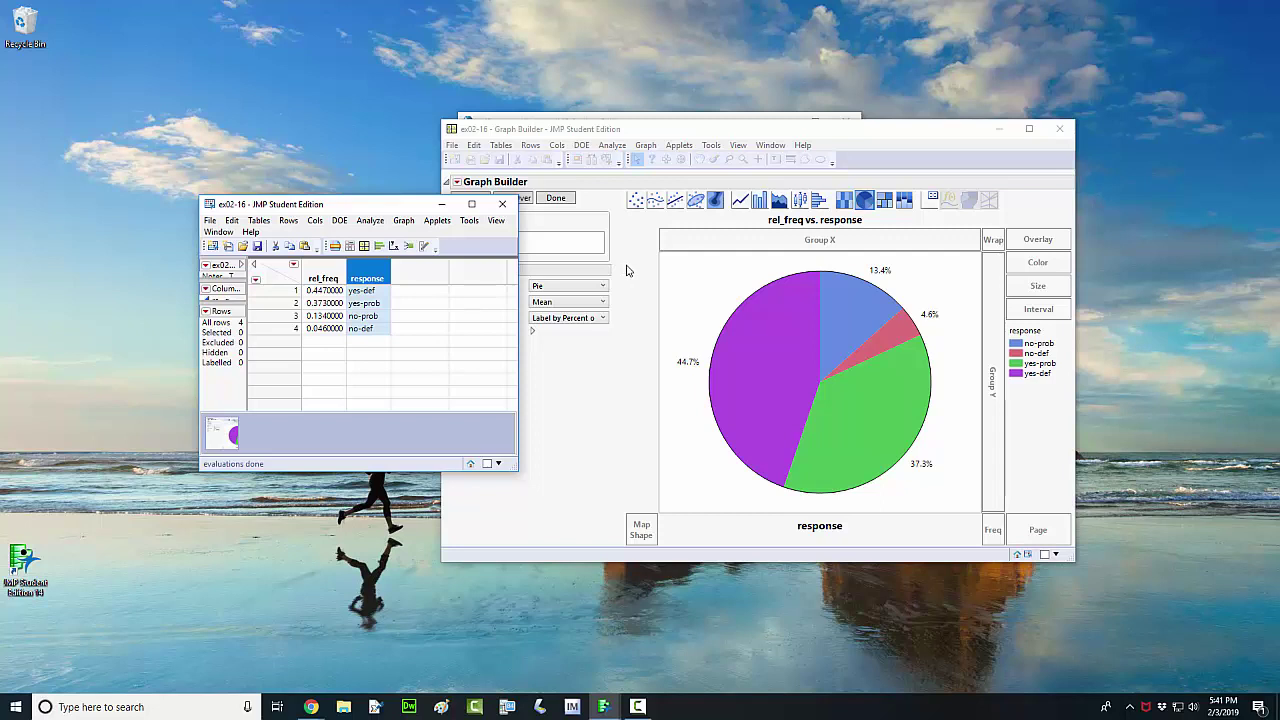
- Annotate the upper-left area beside the pie with a text box reading "Graph by" followed by the author's first name
left_click(711, 146)
left_click(711, 146)
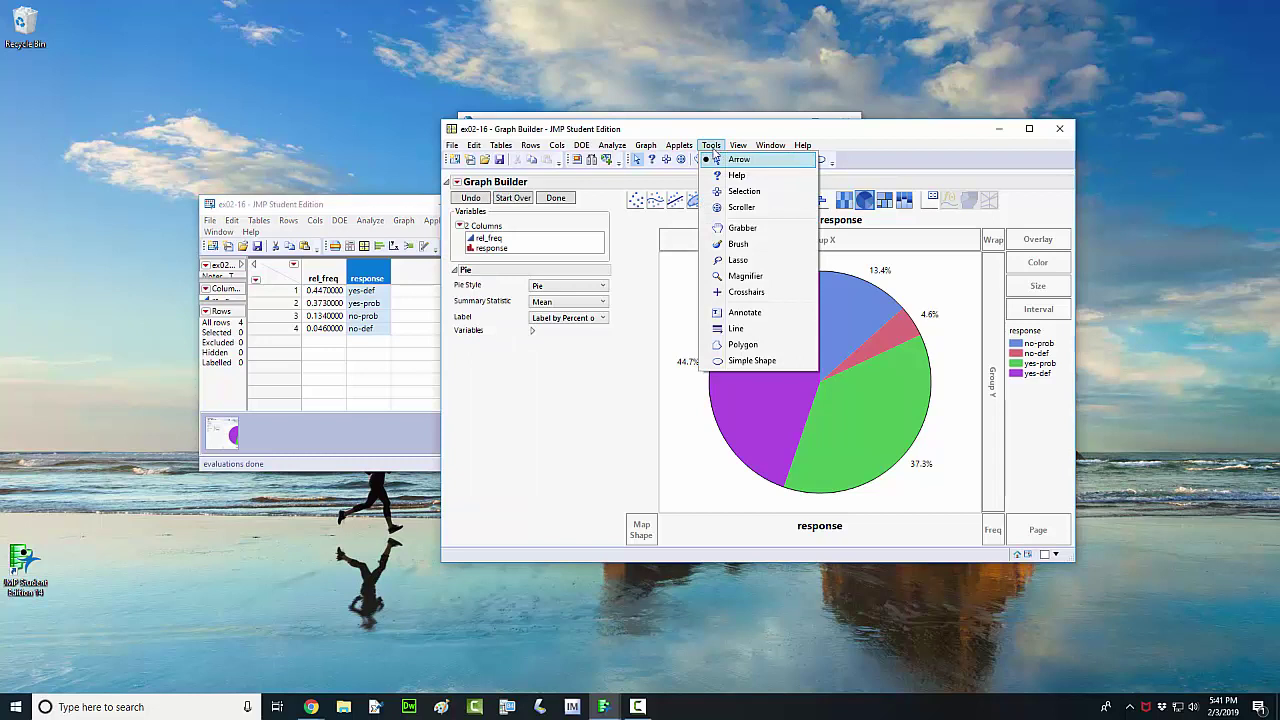
left_click(740, 313)
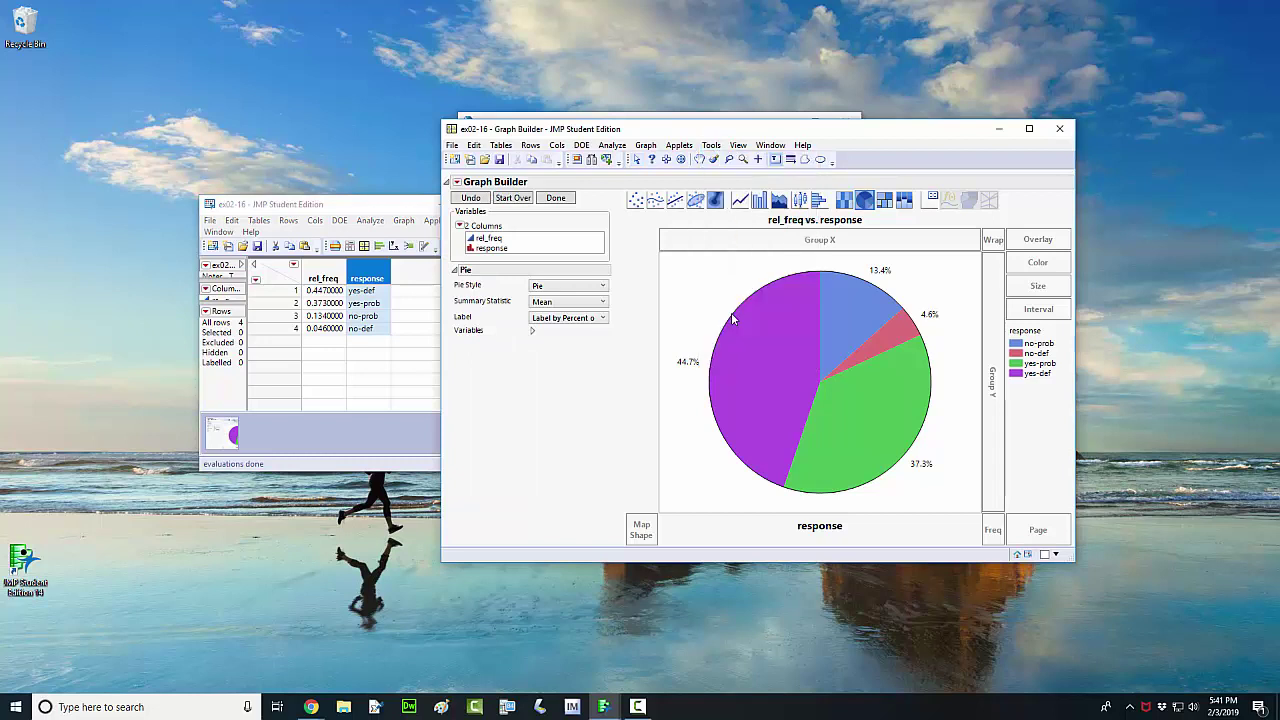
left_click(675, 270)
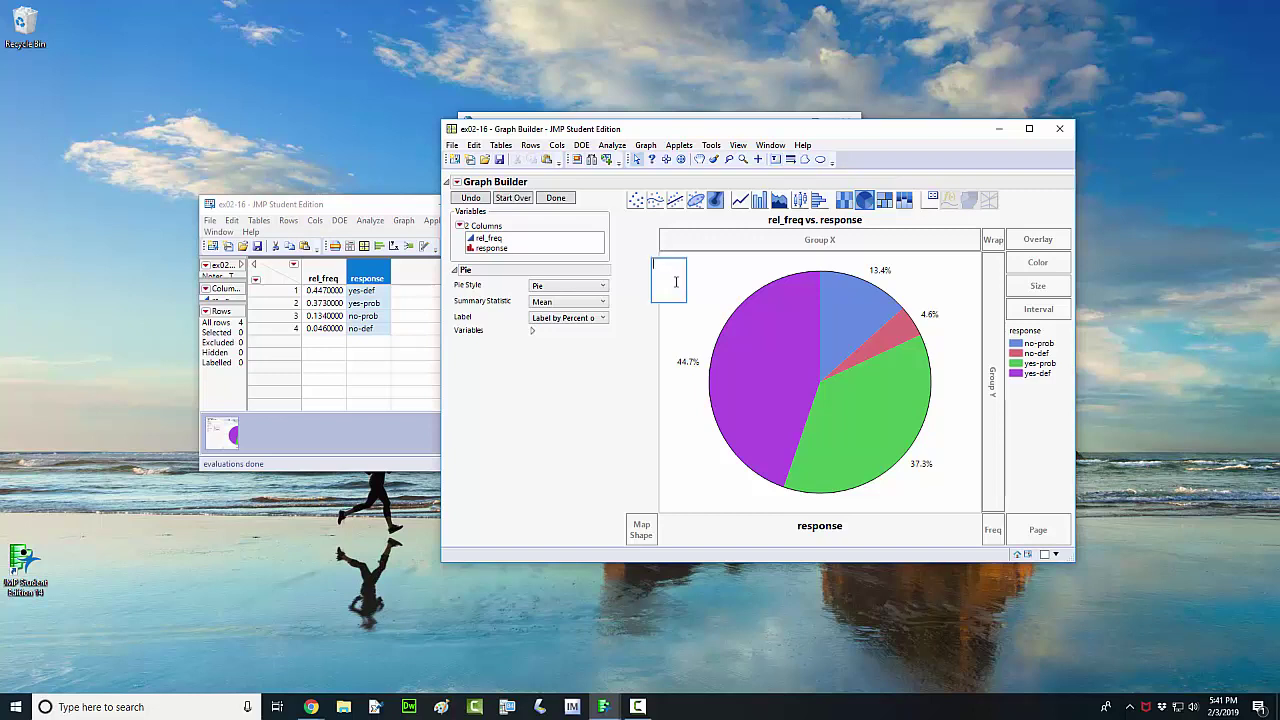
type("Graph by Tim")
left_click(688, 304)
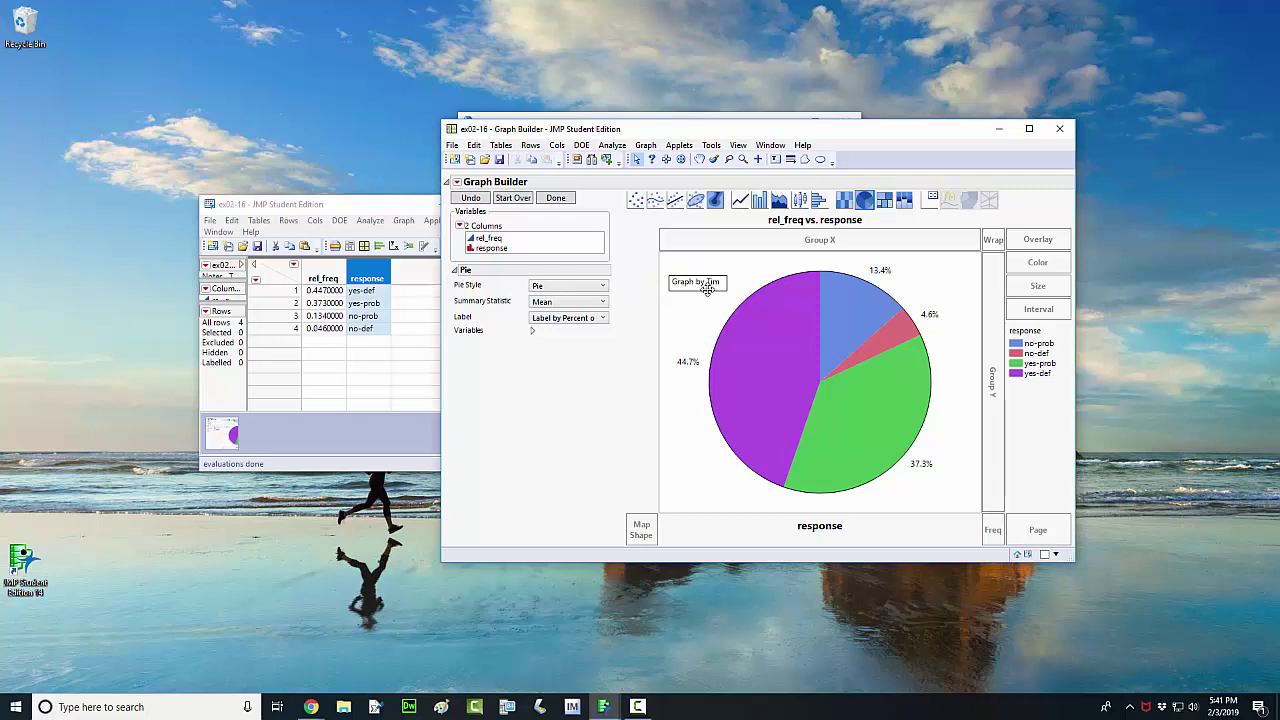
right_click(712, 287)
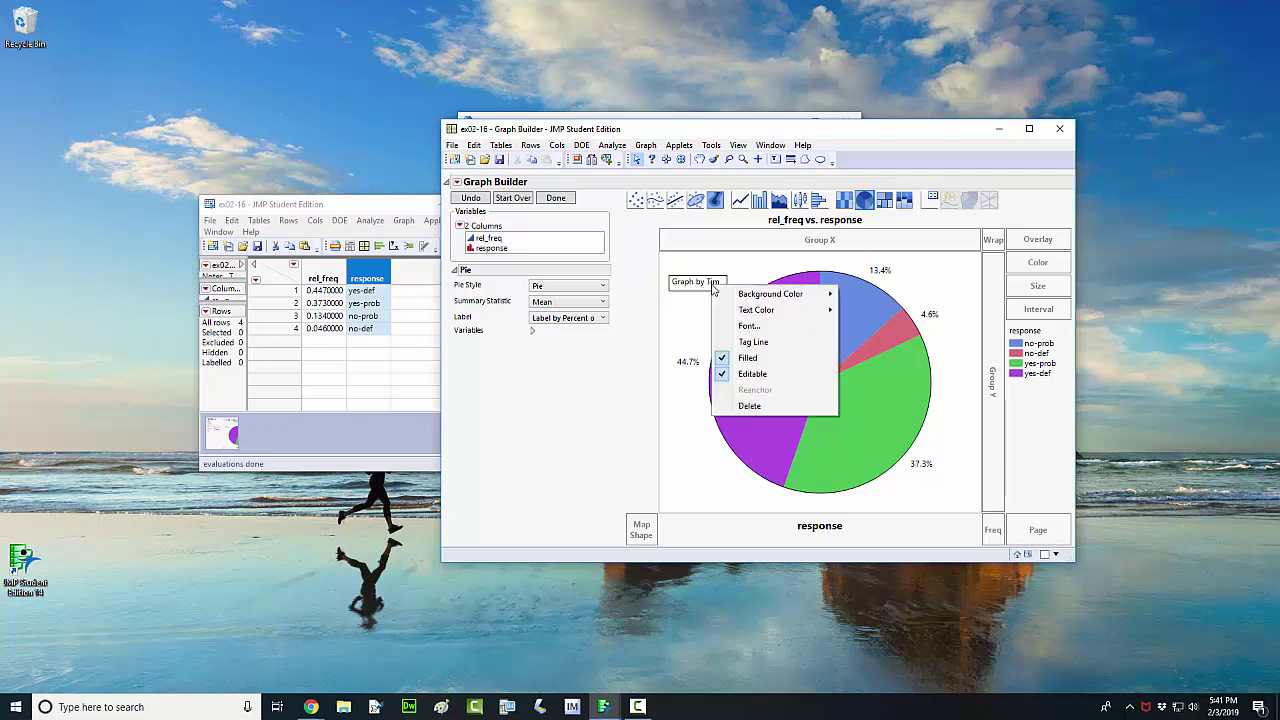
mouse_move(729, 314)
left_click(693, 328)
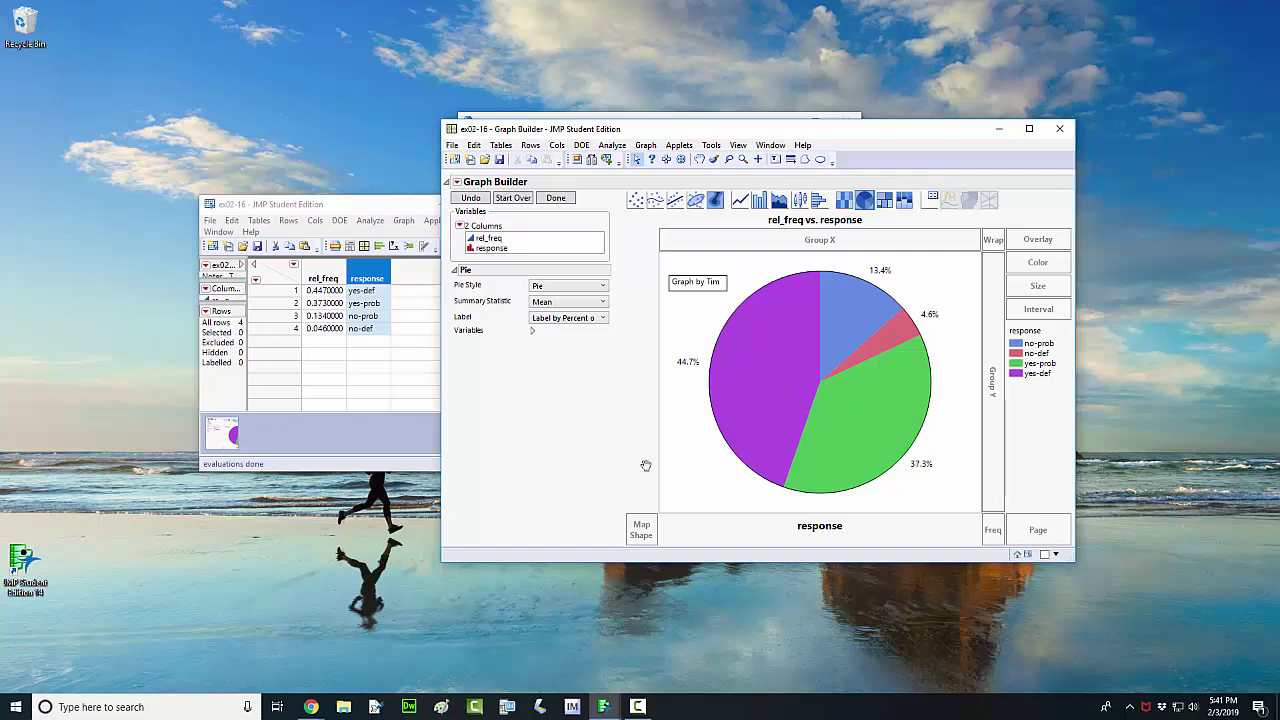